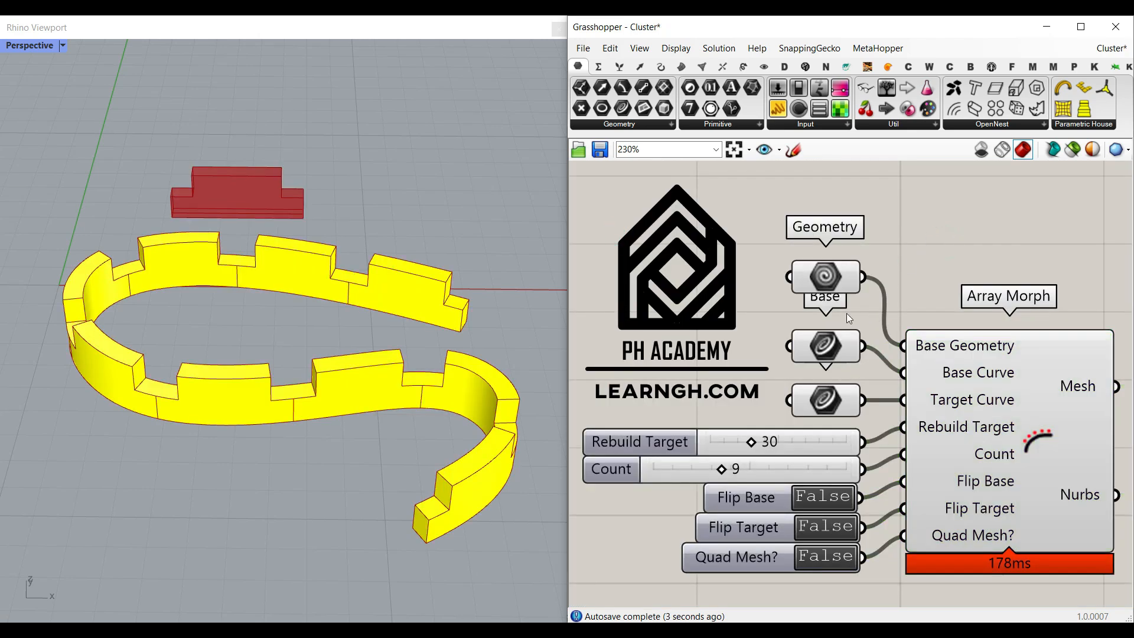
- Inspect the object referenced by the Geometry input in the Rhino viewport
{"action": "left_click", "coordinate": [823, 288]}
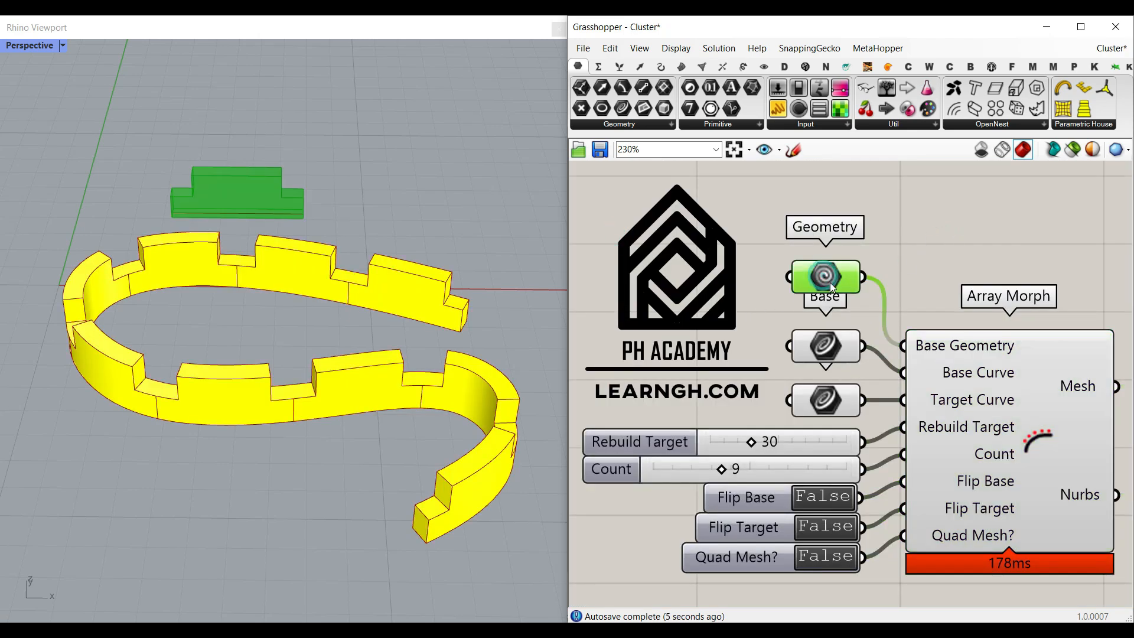
{"action": "right_click", "coordinate": [831, 282]}
{"action": "left_click", "coordinate": [849, 342]}
{"action": "left_click", "coordinate": [851, 474]}
{"action": "right_click_drag", "start_coordinate": [248, 278], "coordinate": [405, 230]}
{"action": "scroll", "coordinate": [404, 230], "scroll_direction": "down", "scroll_amount": 5}
{"action": "scroll", "coordinate": [219, 291], "scroll_direction": "up", "scroll_amount": 8}
{"action": "right_click_drag", "start_coordinate": [213, 308], "coordinate": [241, 311]}
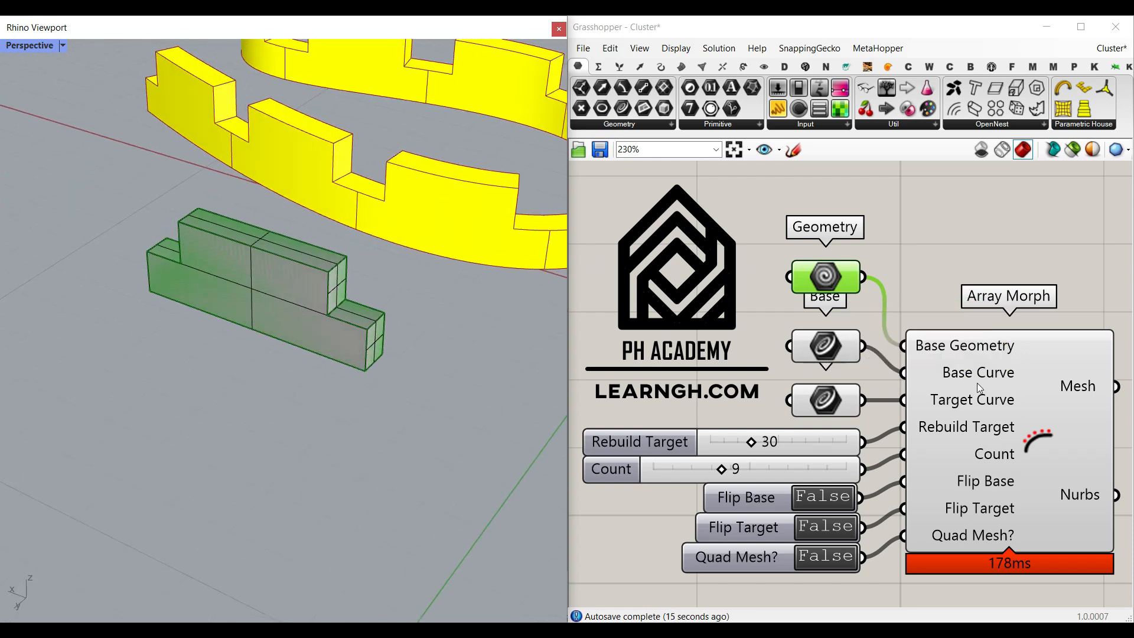
- Inspect the curve referenced by the Base input beneath the base geometry
{"action": "left_click", "coordinate": [831, 351]}
{"action": "right_click_drag", "start_coordinate": [237, 337], "coordinate": [218, 225]}
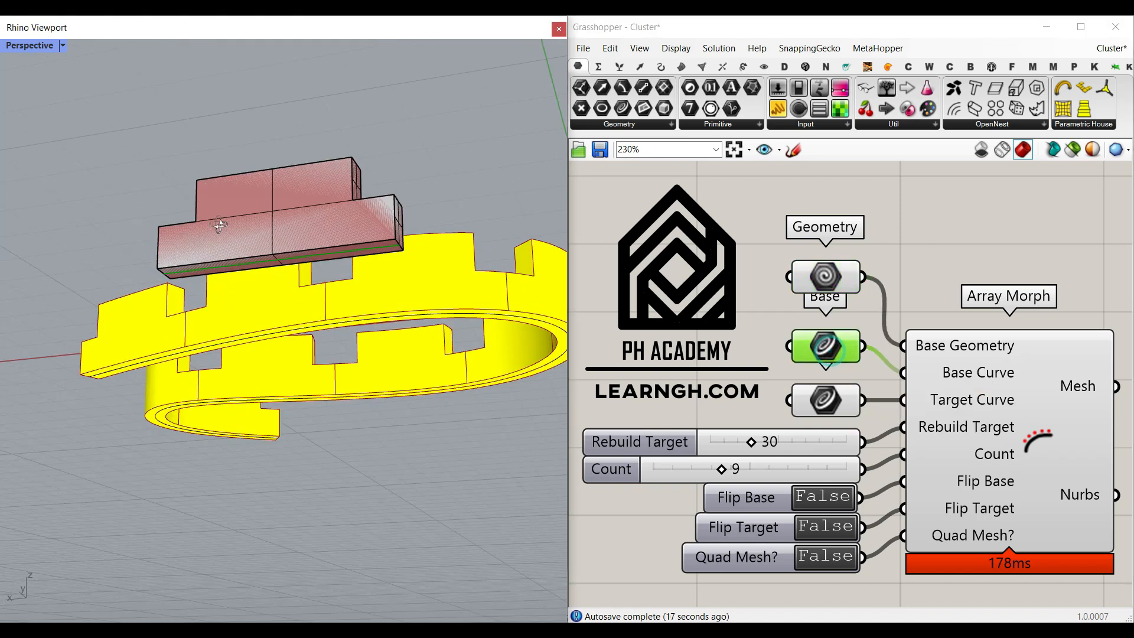
{"action": "scroll", "coordinate": [232, 278], "scroll_direction": "up", "scroll_amount": 6}
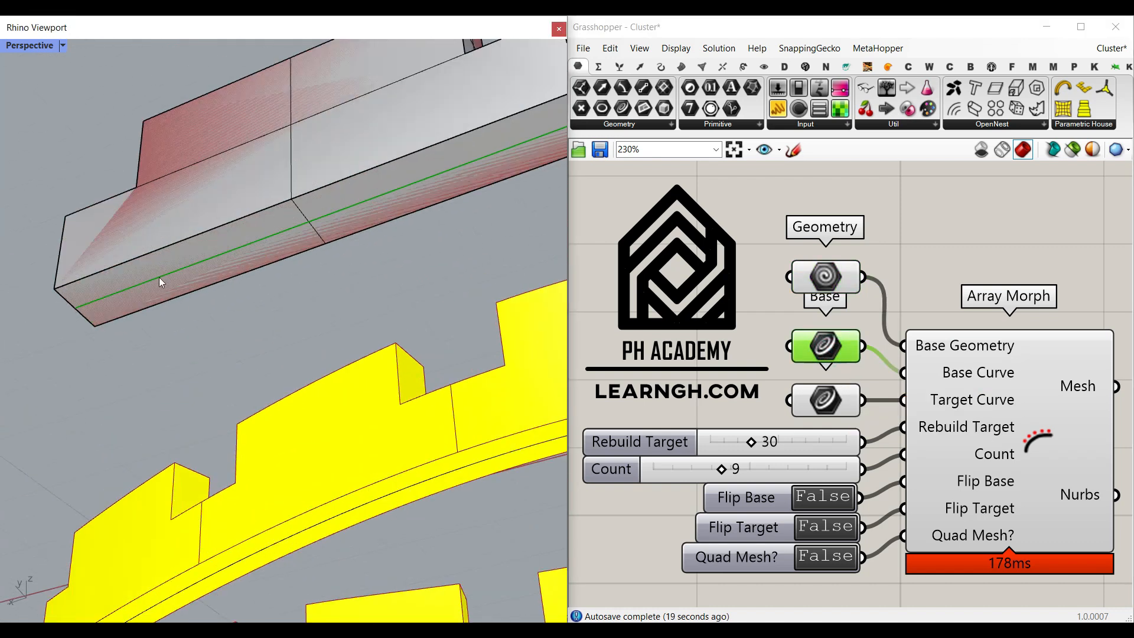
{"action": "scroll", "coordinate": [195, 269], "scroll_direction": "down", "scroll_amount": 8}
{"action": "right_click_drag", "start_coordinate": [290, 233], "coordinate": [59, 402]}
{"action": "right_click_drag", "start_coordinate": [219, 236], "coordinate": [224, 288]}
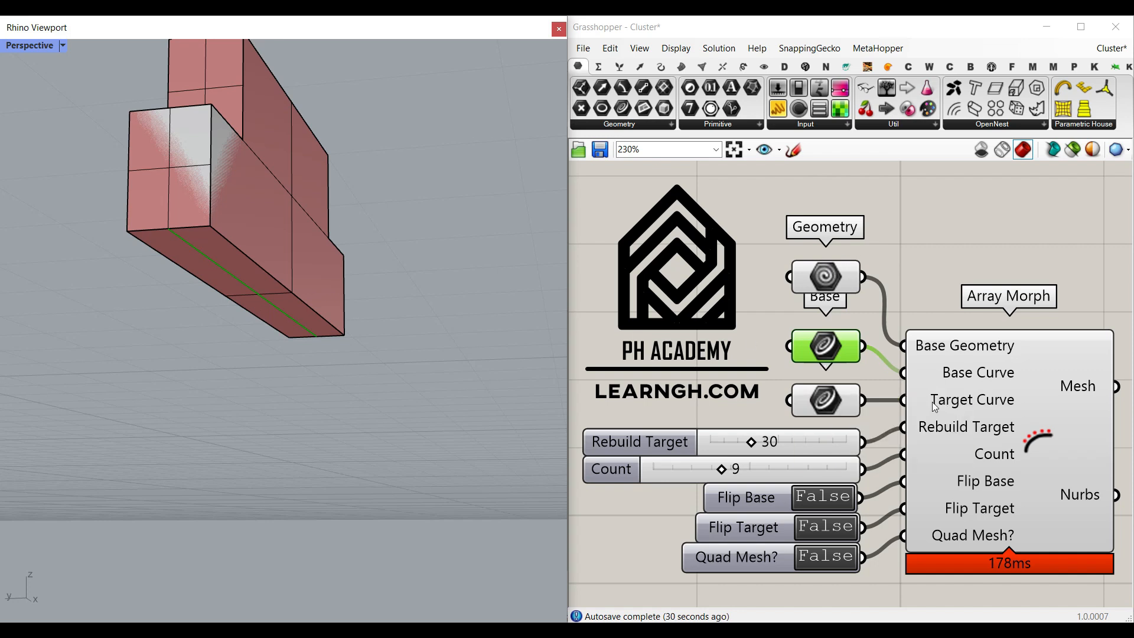
- Select and inspect the curve referenced by the Target input in the viewport
{"action": "left_click", "coordinate": [824, 404]}
{"action": "scroll", "coordinate": [218, 273], "scroll_direction": "down", "scroll_amount": 6}
{"action": "right_click_drag", "start_coordinate": [308, 254], "coordinate": [285, 412]}
{"action": "scroll", "coordinate": [266, 351], "scroll_direction": "down", "scroll_amount": 5}
{"action": "scroll", "coordinate": [342, 283], "scroll_direction": "up", "scroll_amount": 5}
{"action": "left_click", "coordinate": [338, 289]}
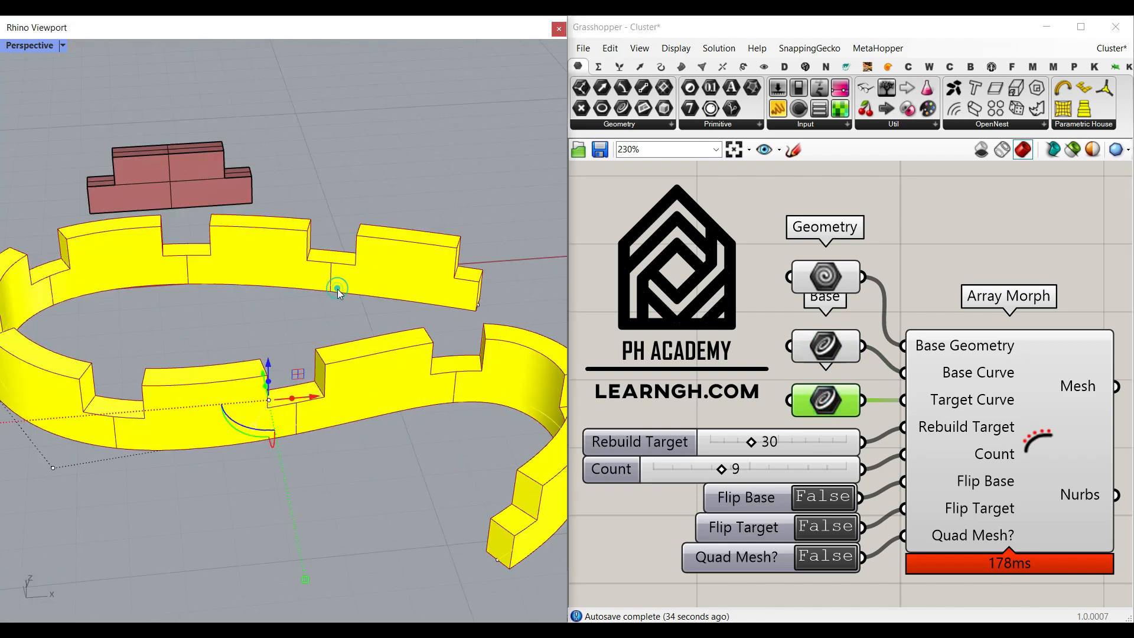
{"action": "scroll", "coordinate": [338, 288], "scroll_direction": "down", "scroll_amount": 5}
{"action": "right_click_drag", "start_coordinate": [335, 286], "coordinate": [327, 341]}
{"action": "left_click_drag", "start_coordinate": [344, 332], "coordinate": [260, 334]}
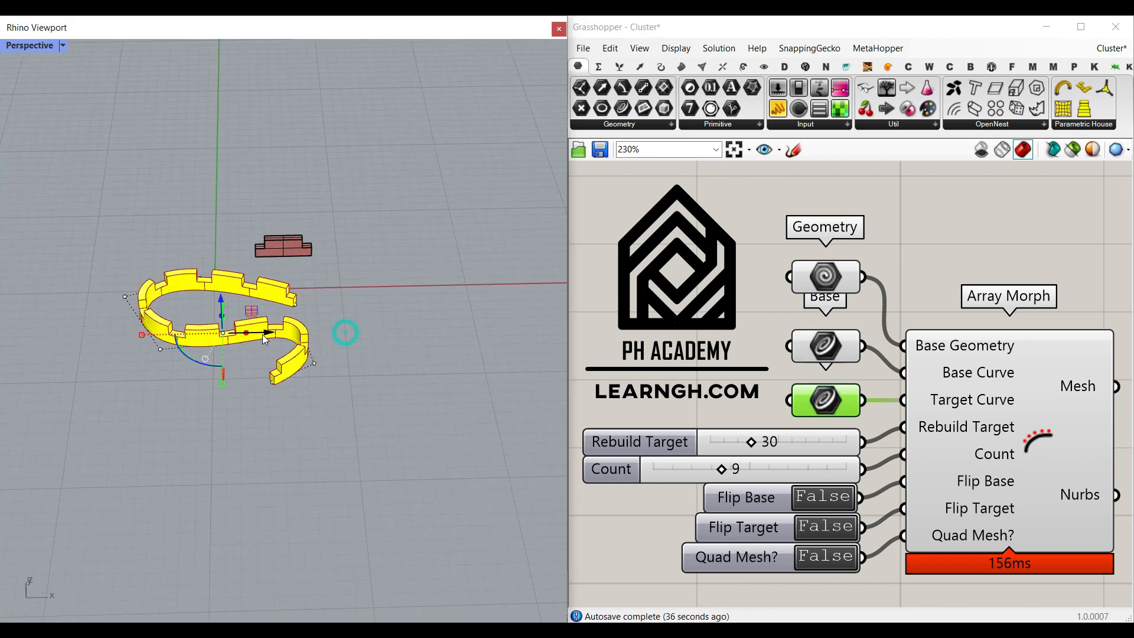
- Drag the target curve's end point outward to extend the morph path
{"action": "scroll", "coordinate": [195, 354], "scroll_direction": "up", "scroll_amount": 3}
{"action": "left_click_drag", "start_coordinate": [144, 347], "coordinate": [115, 374]}
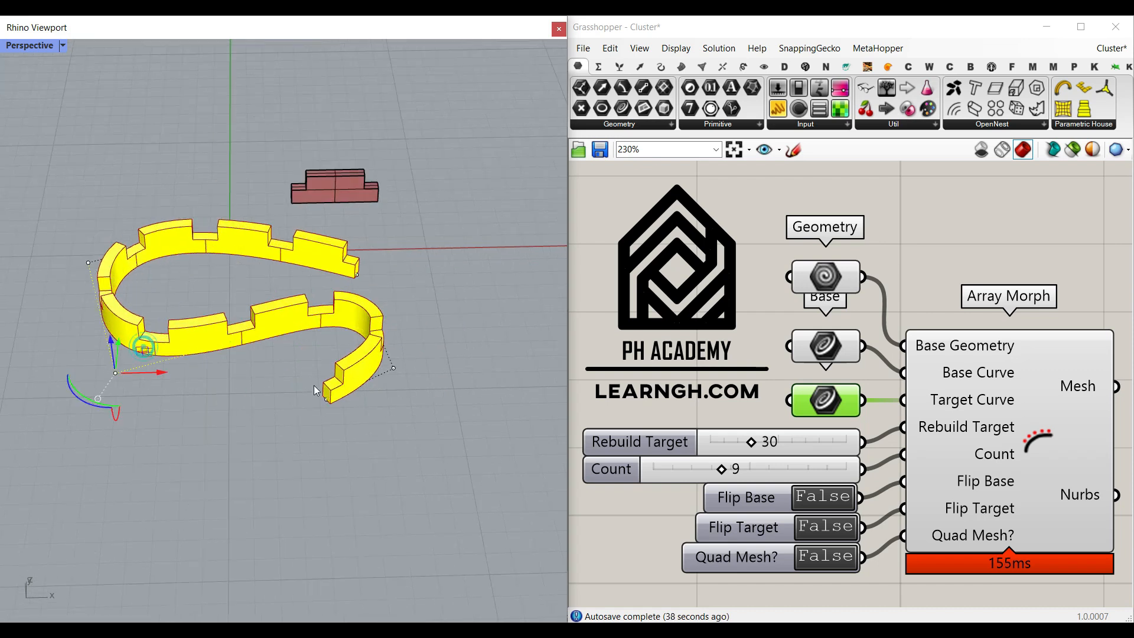
{"action": "left_click", "coordinate": [327, 400]}
{"action": "left_click_drag", "start_coordinate": [327, 400], "coordinate": [417, 408]}
{"action": "left_click", "coordinate": [448, 319]}
{"action": "right_click_drag", "start_coordinate": [310, 356], "coordinate": [306, 321]}
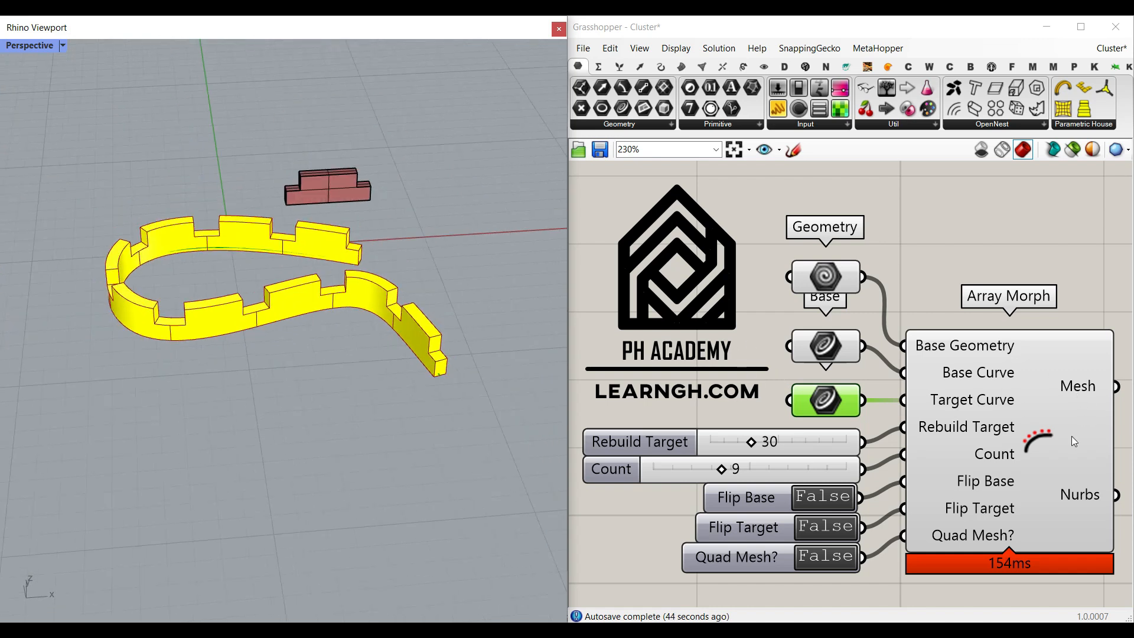
- Turn on Quad Mesh and bake the Array Morph Mesh output into Rhino
{"action": "left_click", "coordinate": [820, 562]}
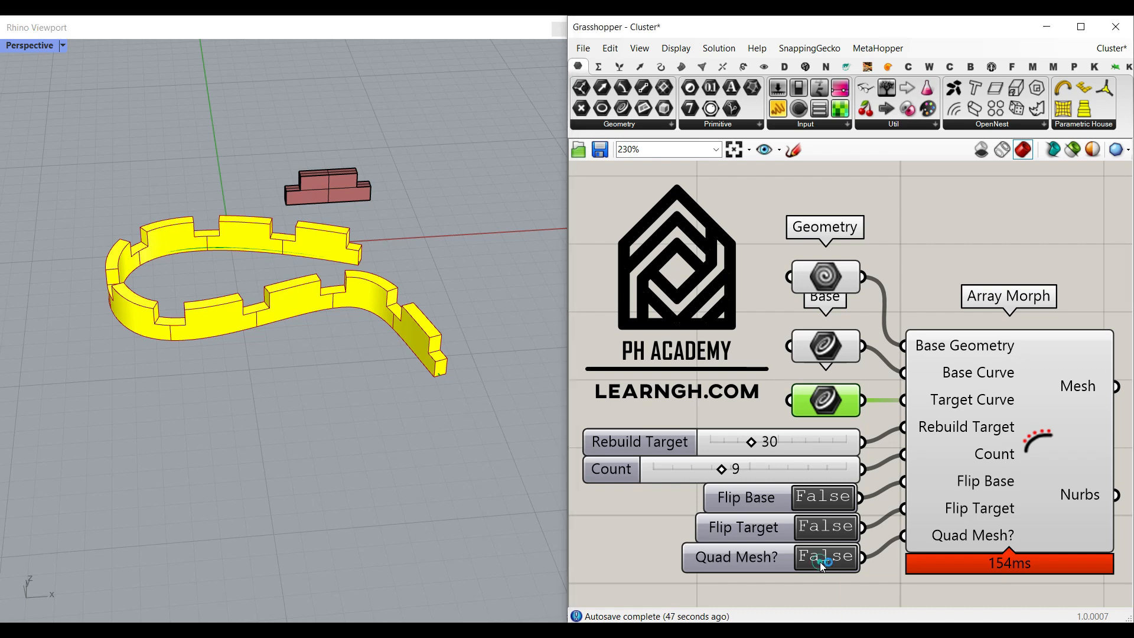
{"action": "right_click", "coordinate": [1083, 389]}
{"action": "left_click", "coordinate": [1067, 409]}
{"action": "left_click", "coordinate": [1044, 549]}
- Orbit and zoom to examine the baked quad mesh
{"action": "left_click_drag", "start_coordinate": [358, 322], "coordinate": [309, 433]}
{"action": "left_click", "coordinate": [396, 407]}
{"action": "scroll", "coordinate": [260, 402], "scroll_direction": "up", "scroll_amount": 5}
{"action": "right_click_drag", "start_coordinate": [257, 429], "coordinate": [285, 412]}
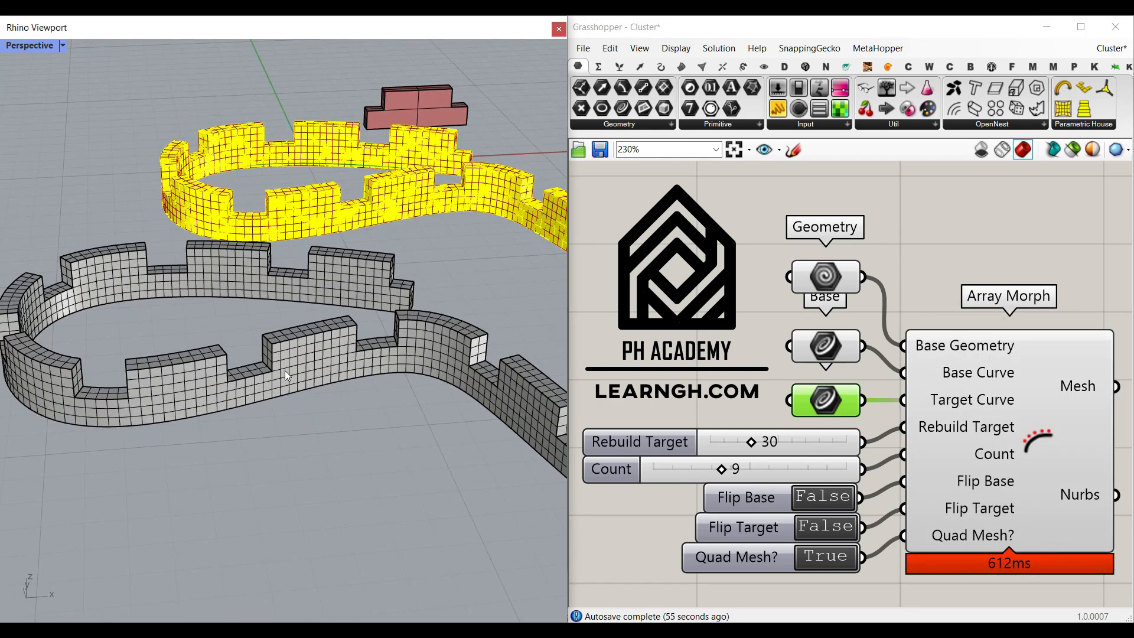
{"action": "scroll", "coordinate": [320, 406], "scroll_direction": "down", "scroll_amount": 3}
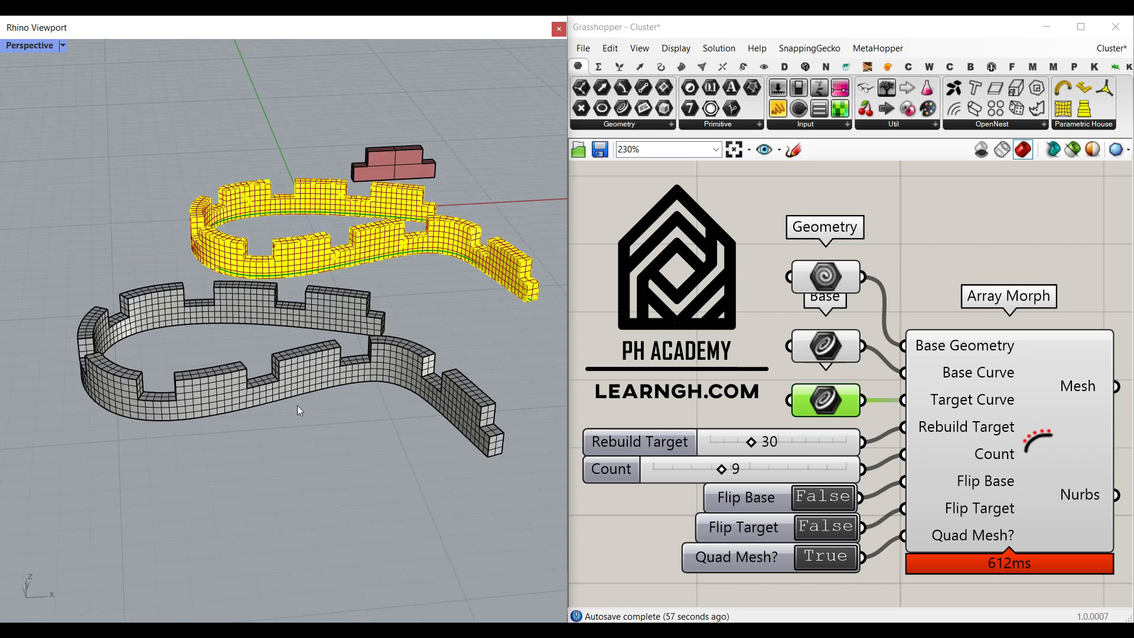
- Undo the mesh bake
{"action": "left_click", "coordinate": [447, 319]}
{"action": "key", "text": "ctrl+z"}
{"action": "left_click", "coordinate": [355, 327]}
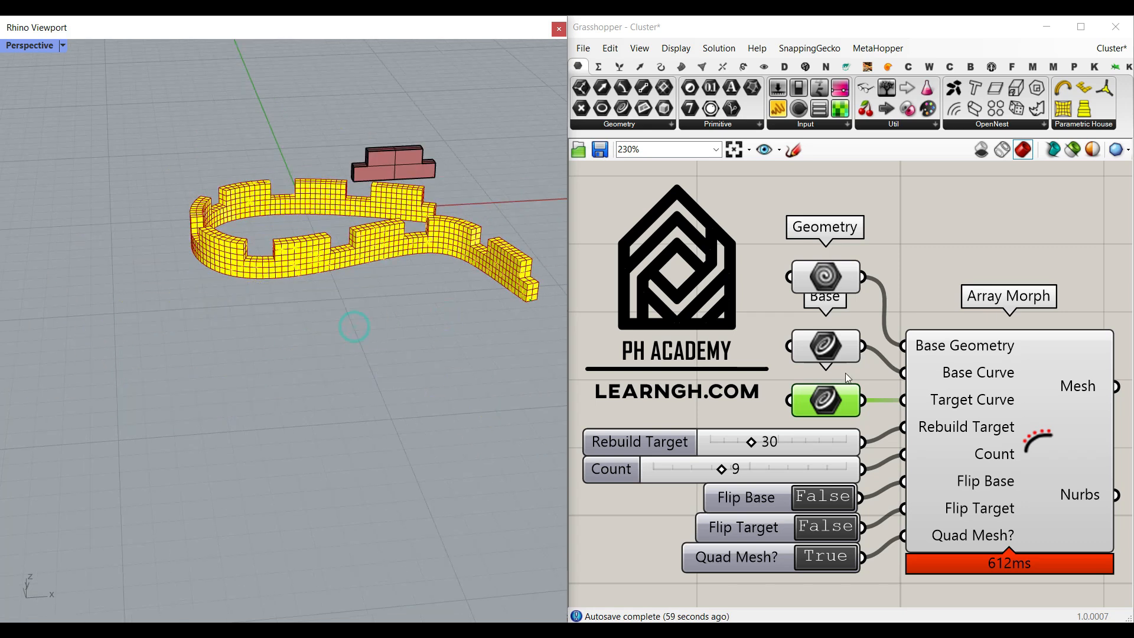
- Turn off Quad Mesh and bake the Nurbs output into Rhino
{"action": "left_click", "coordinate": [831, 566]}
{"action": "right_click", "coordinate": [1063, 508]}
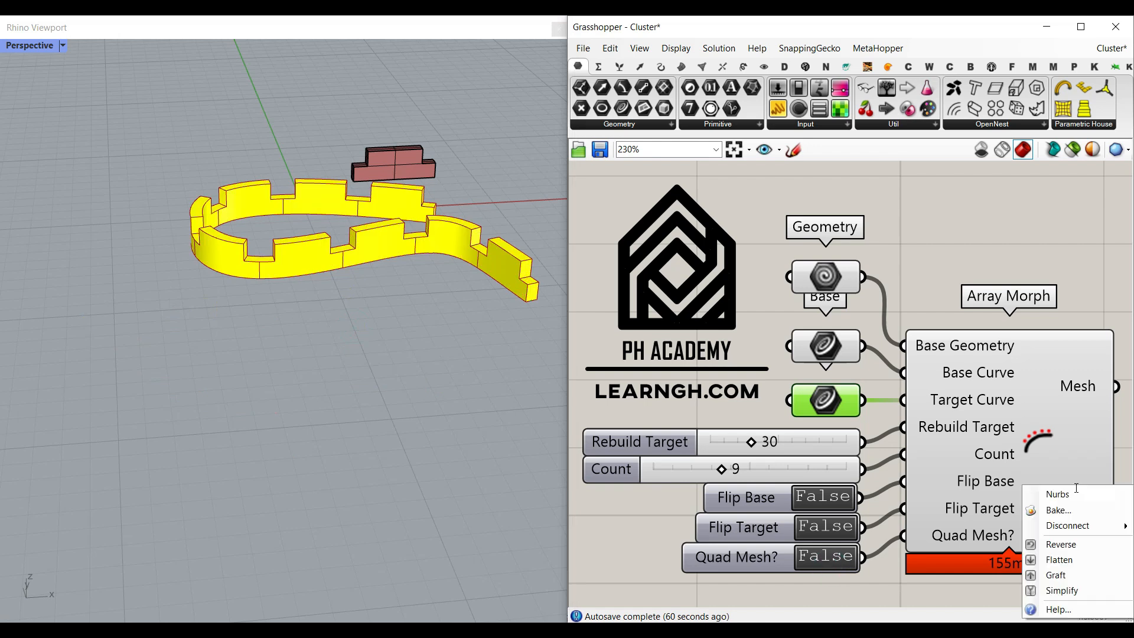
{"action": "left_click", "coordinate": [1058, 511]}
{"action": "left_click", "coordinate": [1038, 600]}
{"action": "left_click_drag", "start_coordinate": [357, 267], "coordinate": [319, 413]}
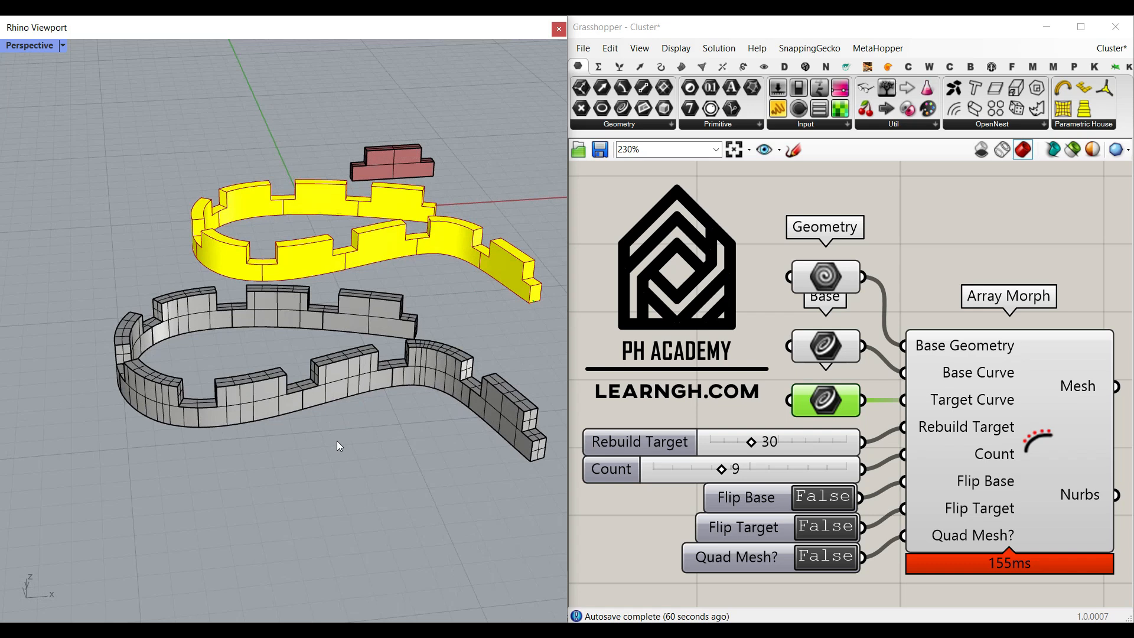
- Undo the NURBS bake
{"action": "key", "text": "ctrl+z"}
{"action": "key", "text": "ctrl+z"}
{"action": "right_click_drag", "start_coordinate": [343, 384], "coordinate": [370, 407]}
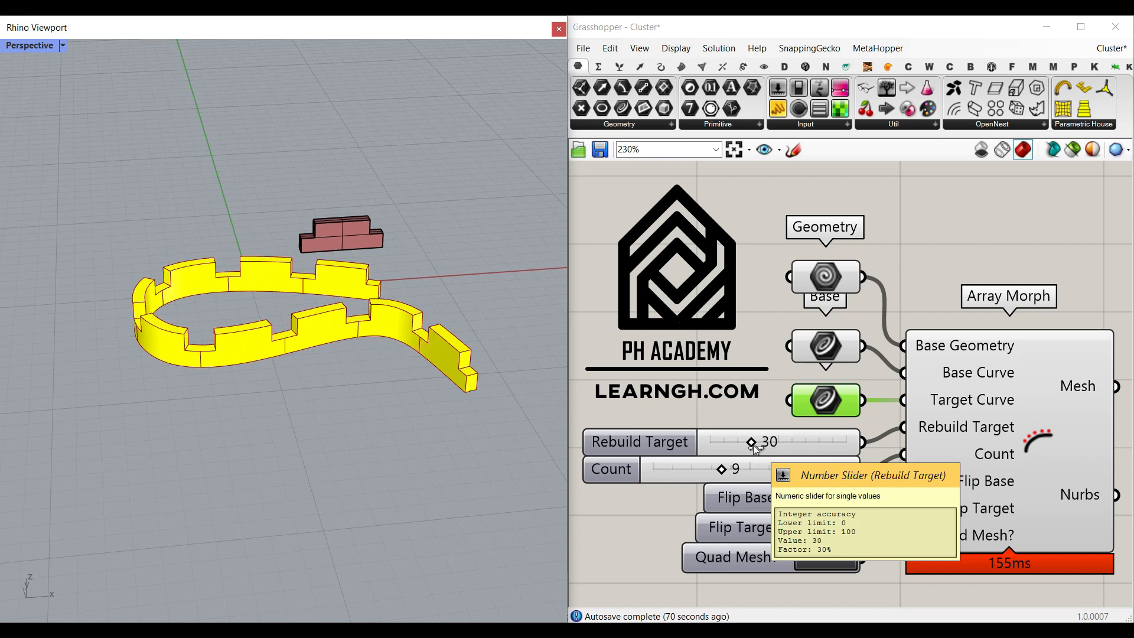
- Set the Rebuild Target slider to 46 and the Count slider to 3
{"action": "scroll", "coordinate": [456, 377], "scroll_direction": "up", "scroll_amount": 2}
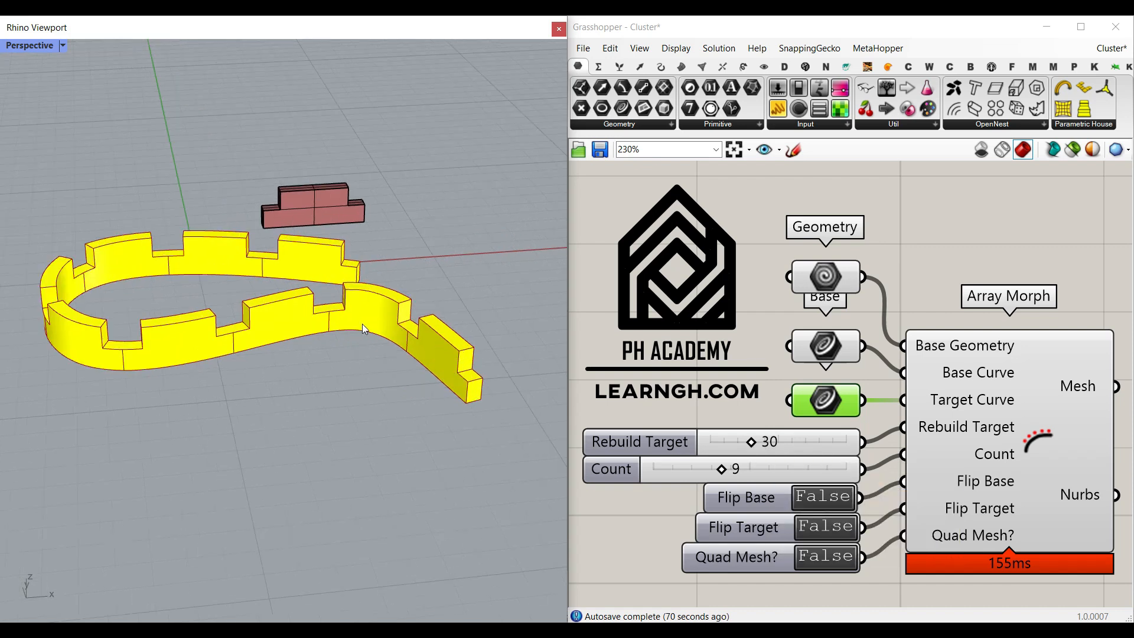
{"action": "left_click_drag", "start_coordinate": [752, 444], "coordinate": [774, 450]}
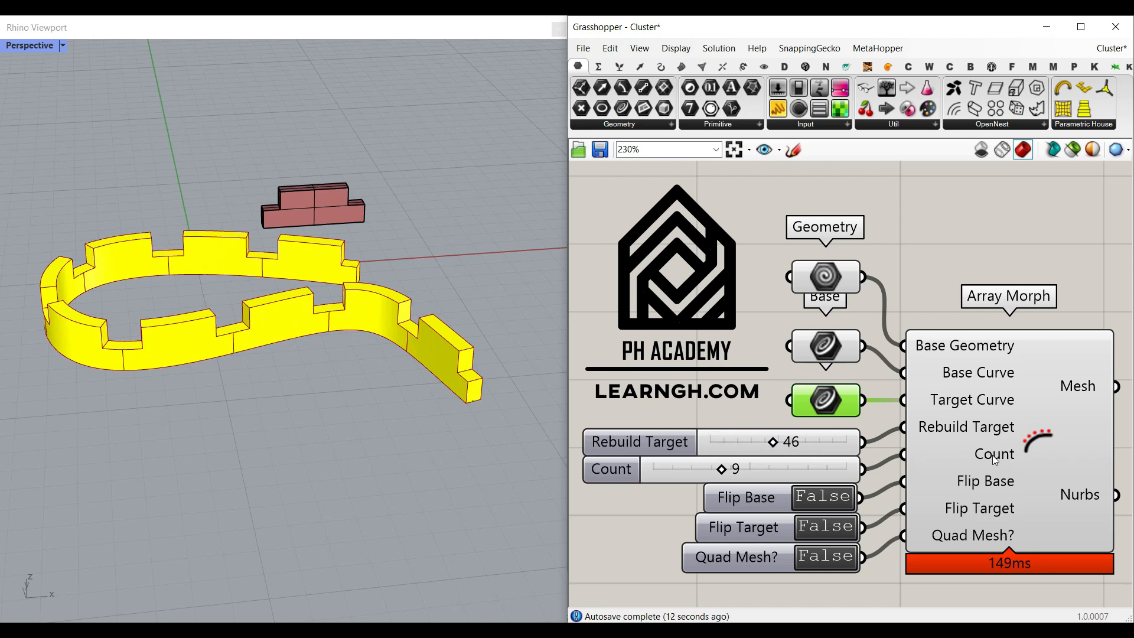
{"action": "left_click_drag", "start_coordinate": [731, 478], "coordinate": [665, 477]}
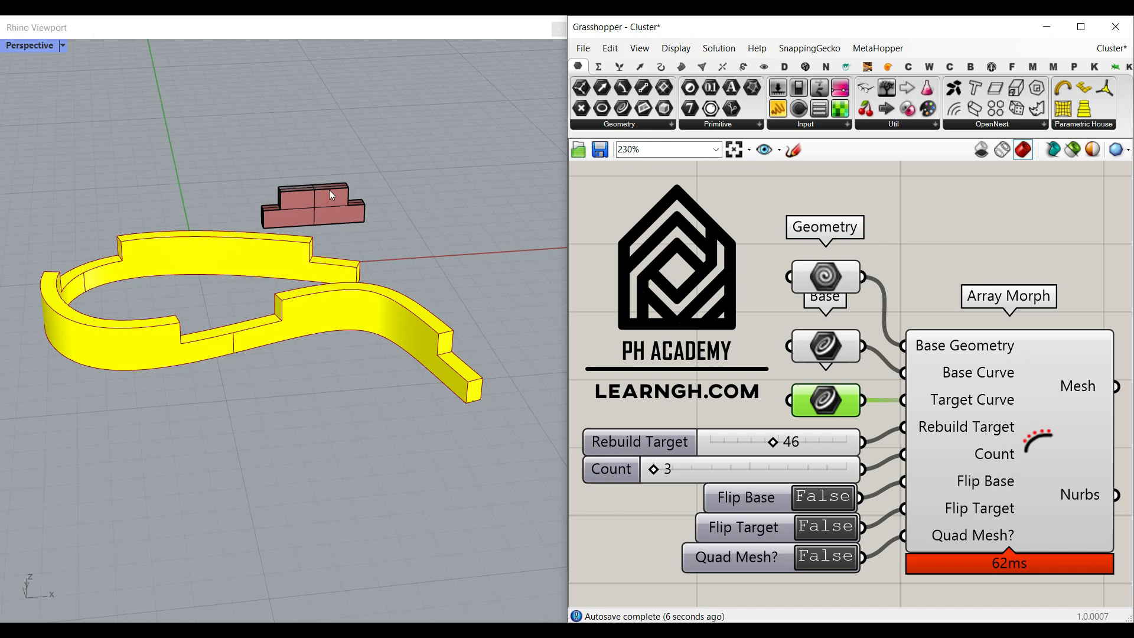
{"action": "scroll", "coordinate": [319, 180], "scroll_direction": "up", "scroll_amount": 3}
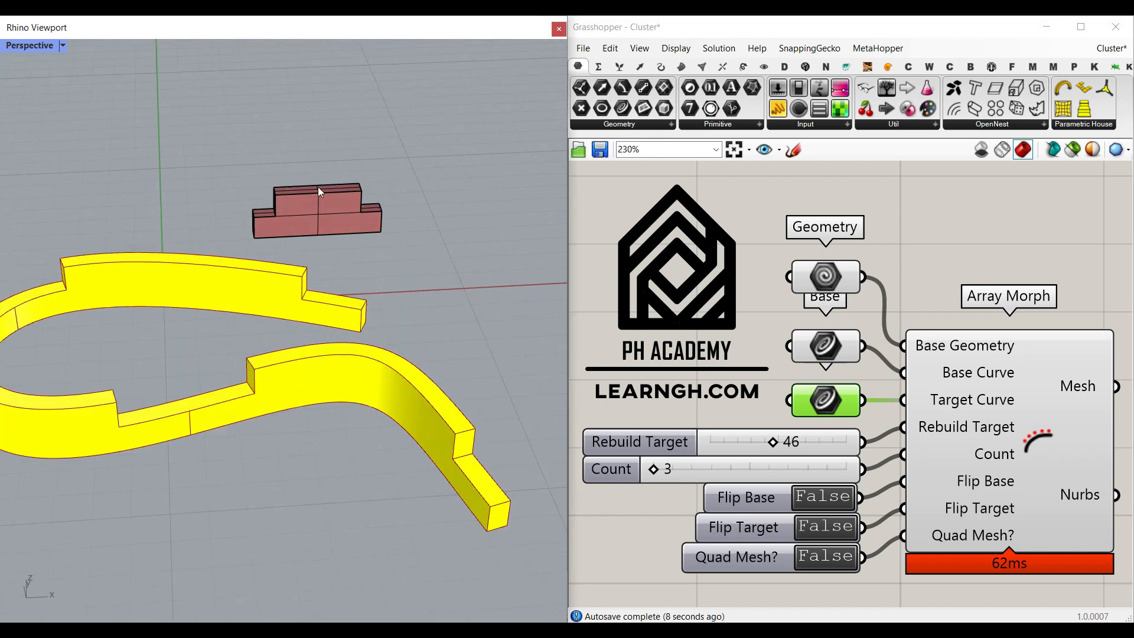
- Set the Geometry input to a different house-shaped solid picked in the viewport
{"action": "left_click", "coordinate": [318, 188], "text": "ctrl+shift"}
{"action": "left_click", "coordinate": [428, 131]}
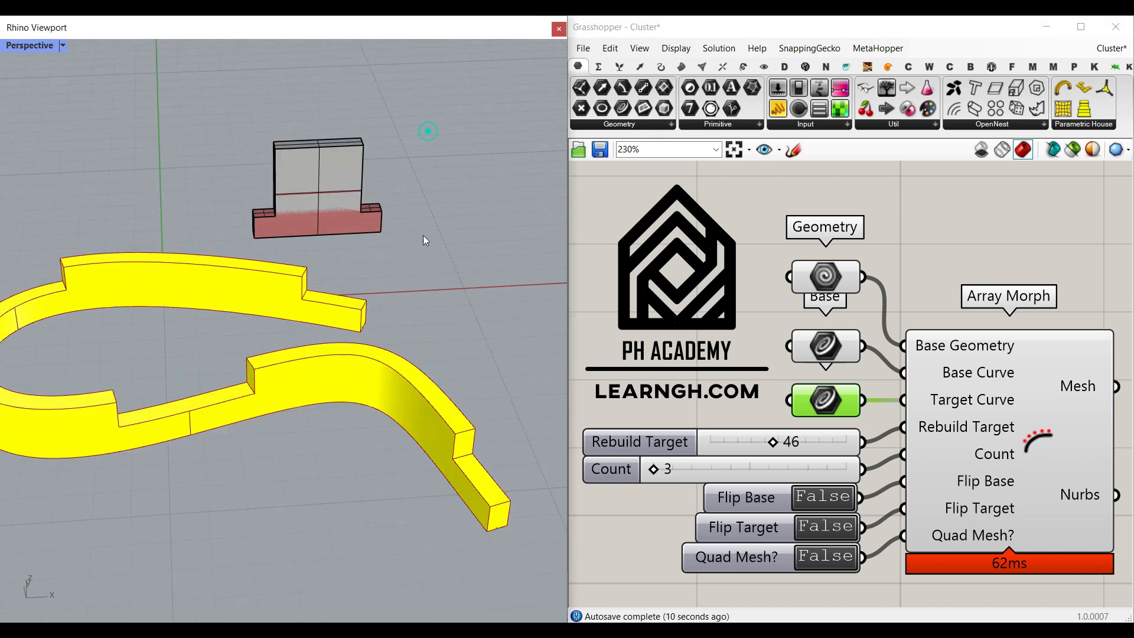
{"action": "scroll", "coordinate": [426, 240], "scroll_direction": "down", "scroll_amount": 2}
{"action": "right_click", "coordinate": [841, 276]}
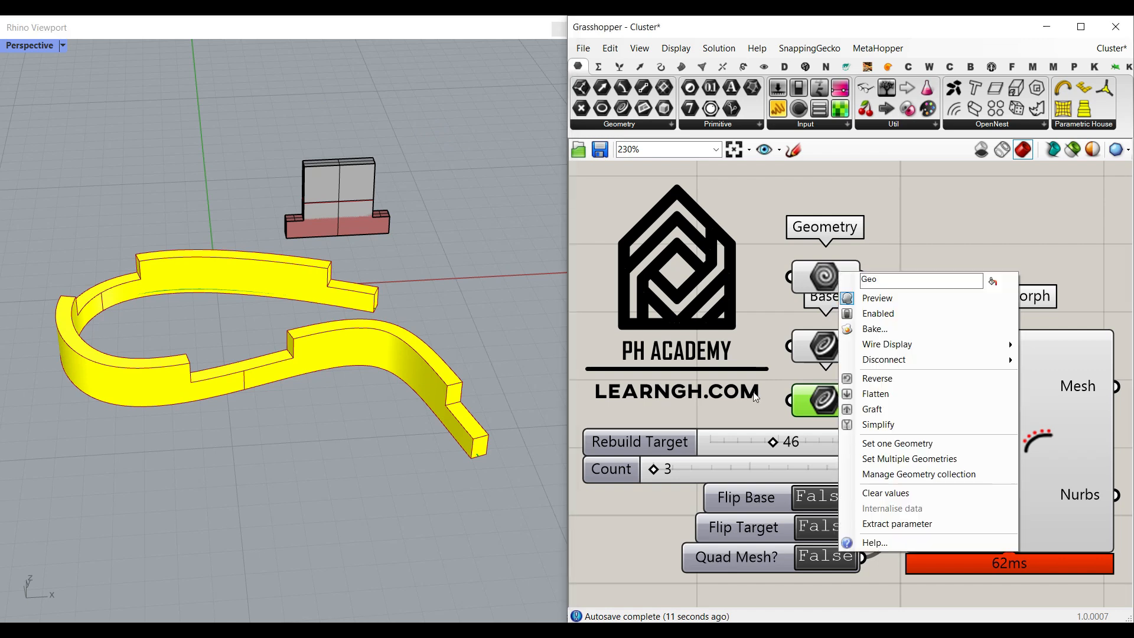
{"action": "left_click", "coordinate": [874, 444]}
{"action": "left_click", "coordinate": [358, 174]}
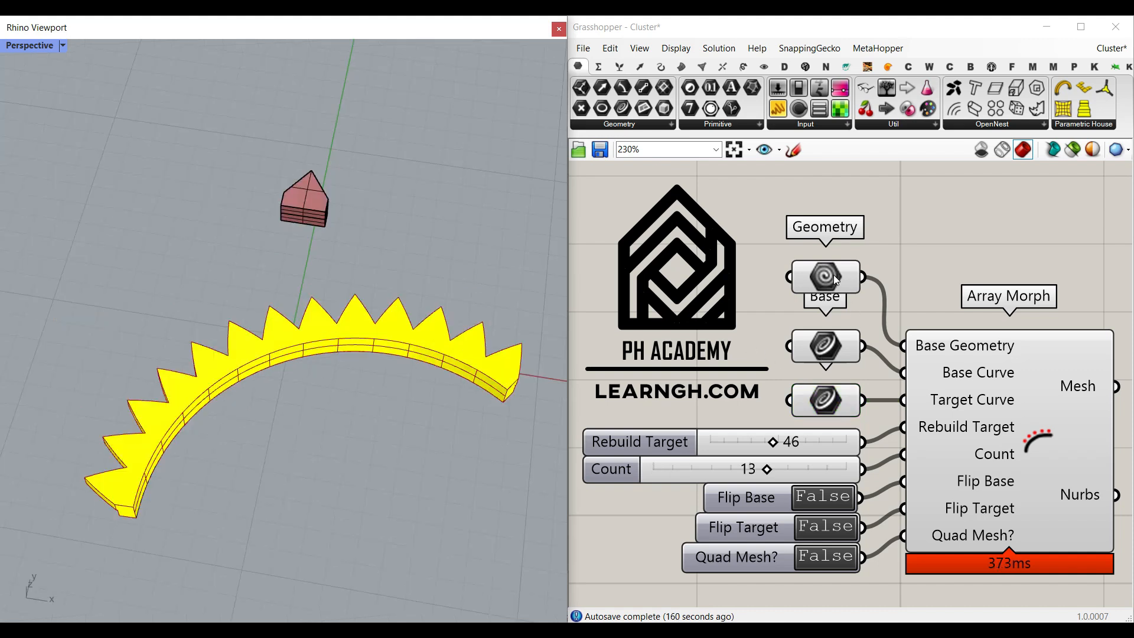
- Highlight the new Geometry input object in the viewport to inspect it
{"action": "left_click", "coordinate": [835, 279]}
{"action": "right_click_drag", "start_coordinate": [201, 340], "coordinate": [122, 247]}
{"action": "left_click", "coordinate": [361, 273]}
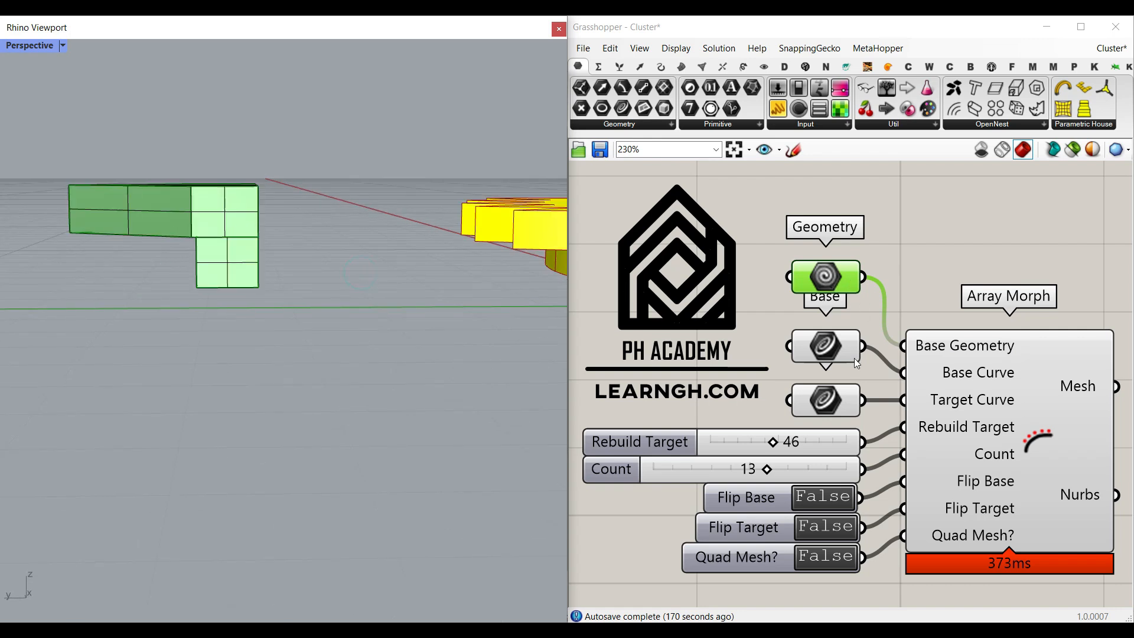
- Inspect the base and target curves of the new morph in the viewport
{"action": "left_click", "coordinate": [836, 351]}
{"action": "right_click_drag", "start_coordinate": [349, 321], "coordinate": [137, 290]}
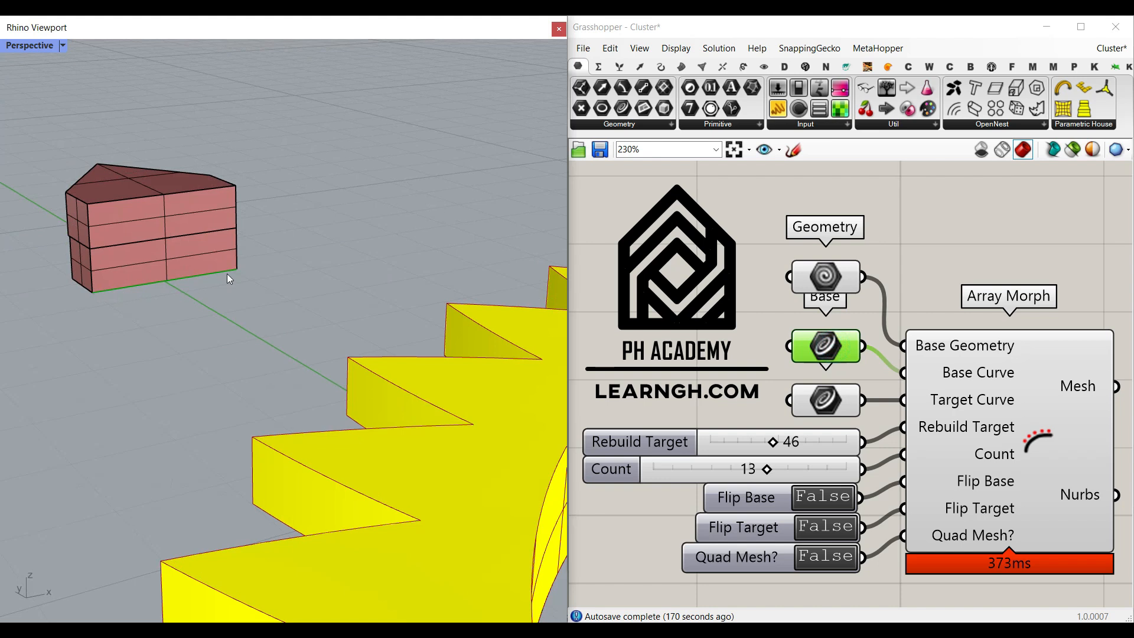
{"action": "left_click", "coordinate": [819, 410]}
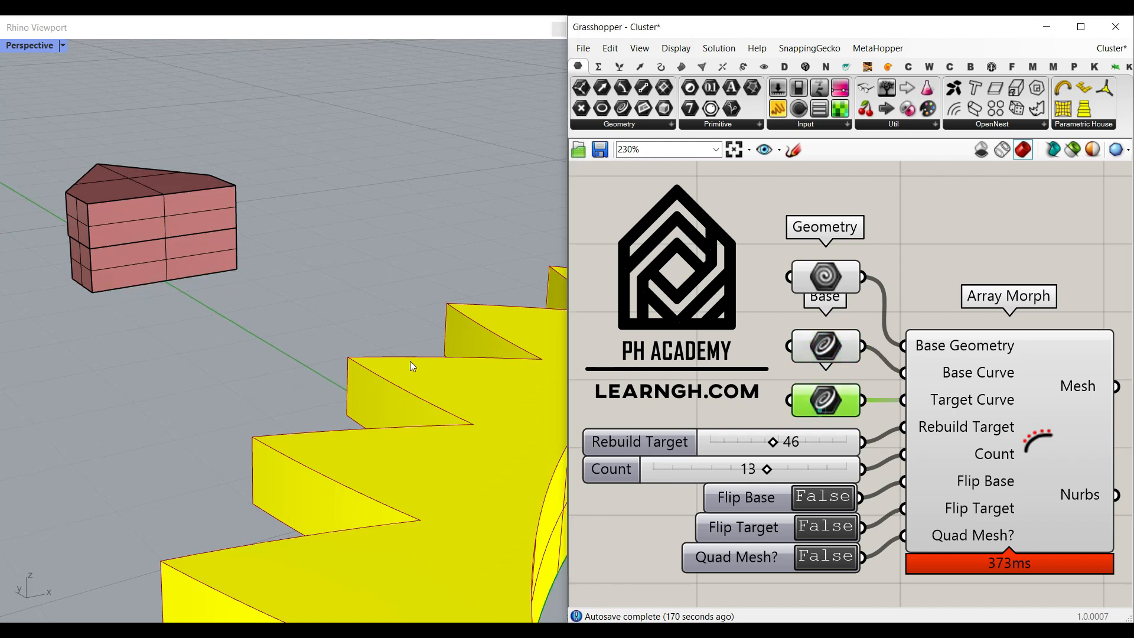
{"action": "scroll", "coordinate": [408, 361], "scroll_direction": "down", "scroll_amount": 8}
{"action": "right_click_drag", "start_coordinate": [361, 315], "coordinate": [288, 366]}
{"action": "scroll", "coordinate": [261, 402], "scroll_direction": "up", "scroll_amount": 9}
{"action": "right_click_drag", "start_coordinate": [261, 402], "coordinate": [280, 390]}
{"action": "scroll", "coordinate": [280, 389], "scroll_direction": "down", "scroll_amount": 4}
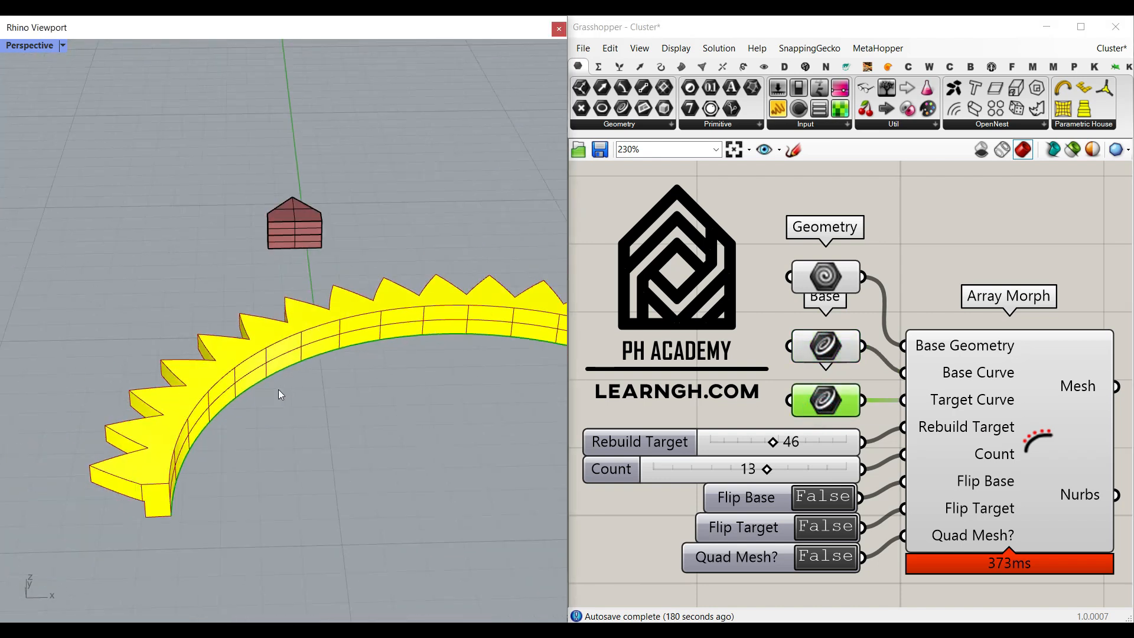
- Toggle Flip Base on to preview the flipped result, then off again
{"action": "left_click", "coordinate": [826, 498]}
{"action": "right_click_drag", "start_coordinate": [282, 437], "coordinate": [383, 294]}
{"action": "scroll", "coordinate": [311, 311], "scroll_direction": "down", "scroll_amount": 6}
{"action": "scroll", "coordinate": [266, 309], "scroll_direction": "up", "scroll_amount": 7}
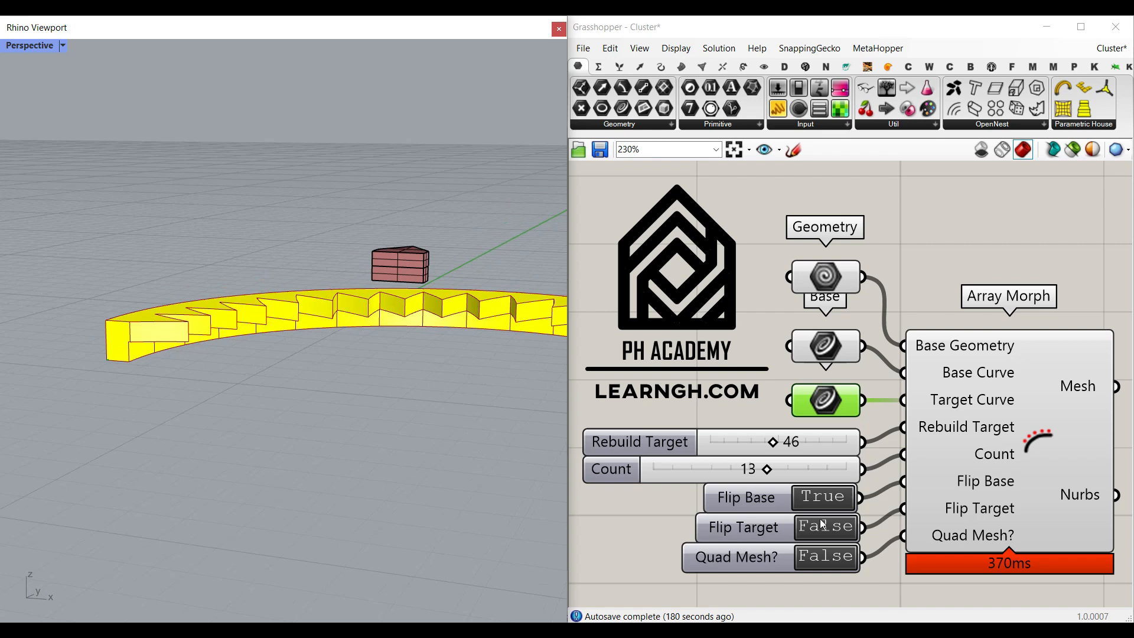
{"action": "left_click", "coordinate": [819, 500]}
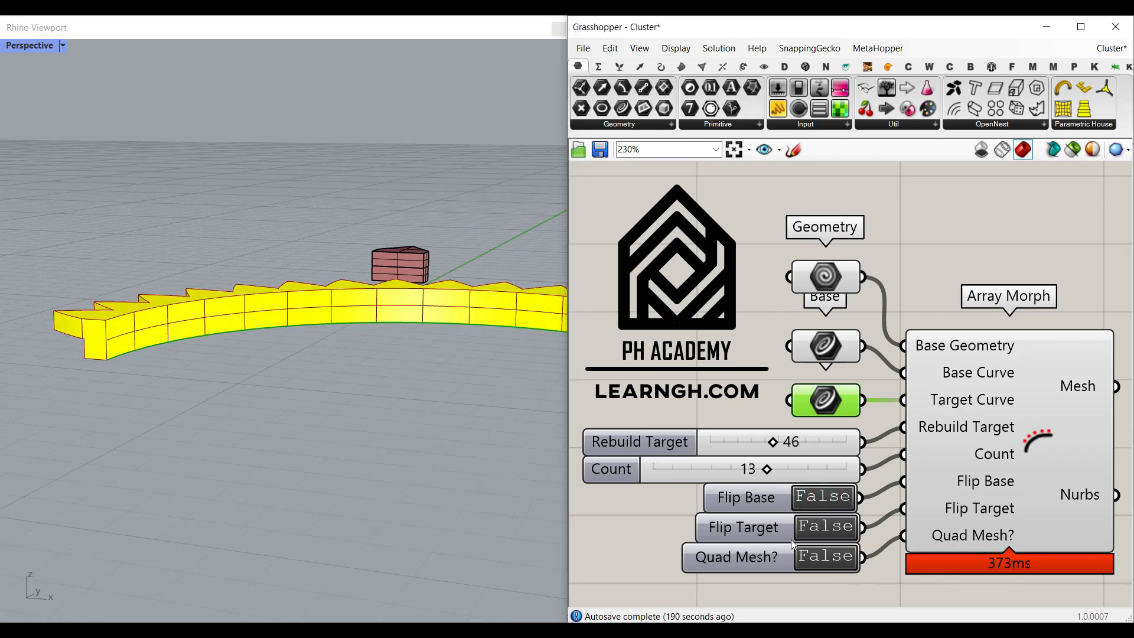
- Toggle Flip Target on to preview the flipped result, then off again
{"action": "left_click", "coordinate": [817, 532]}
{"action": "right_click_drag", "start_coordinate": [315, 341], "coordinate": [306, 378]}
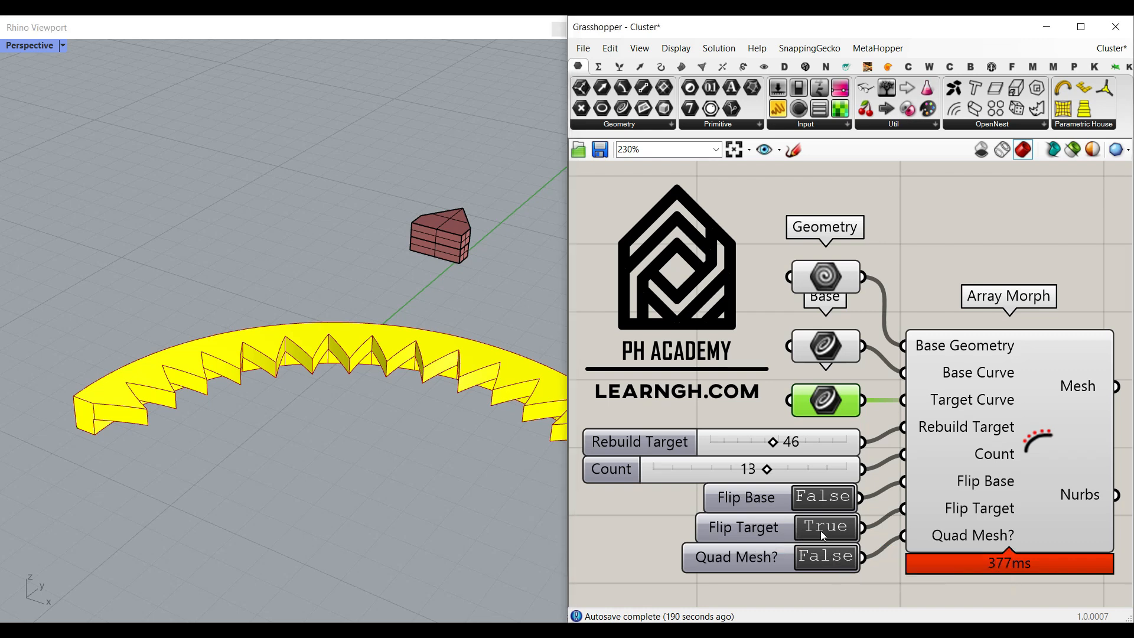
{"action": "left_click", "coordinate": [822, 532]}
{"action": "right_click_drag", "start_coordinate": [283, 255], "coordinate": [364, 397]}
- Turn on Quad Mesh and bake the Mesh output into Rhino
{"action": "left_click", "coordinate": [827, 560]}
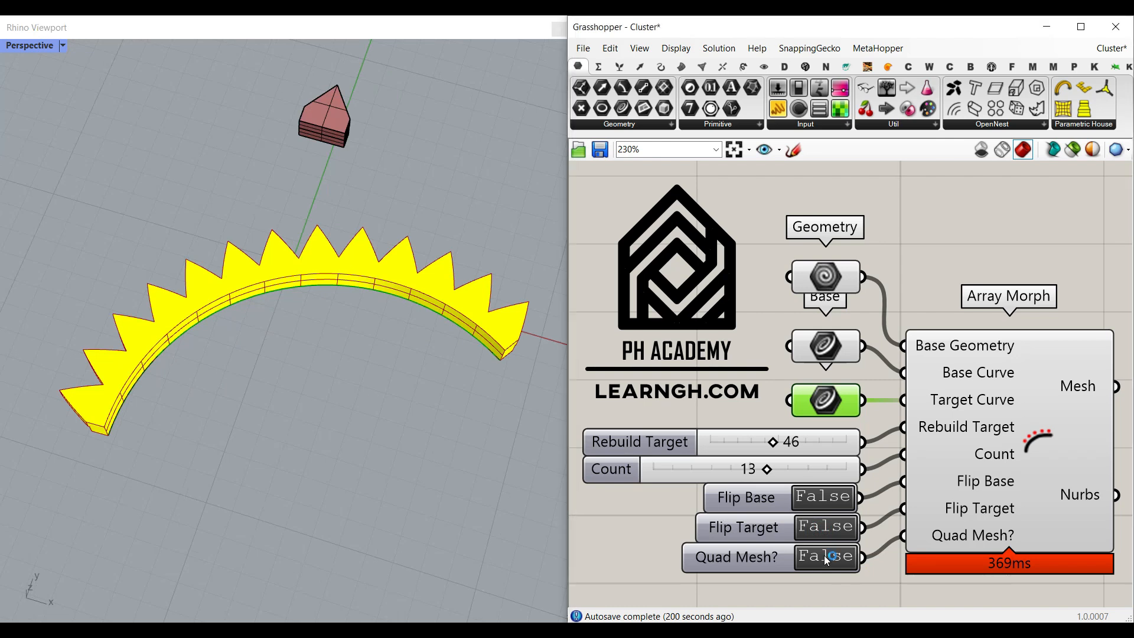
{"action": "right_click", "coordinate": [1086, 385]}
{"action": "left_click", "coordinate": [1051, 412]}
{"action": "left_click", "coordinate": [1004, 535]}
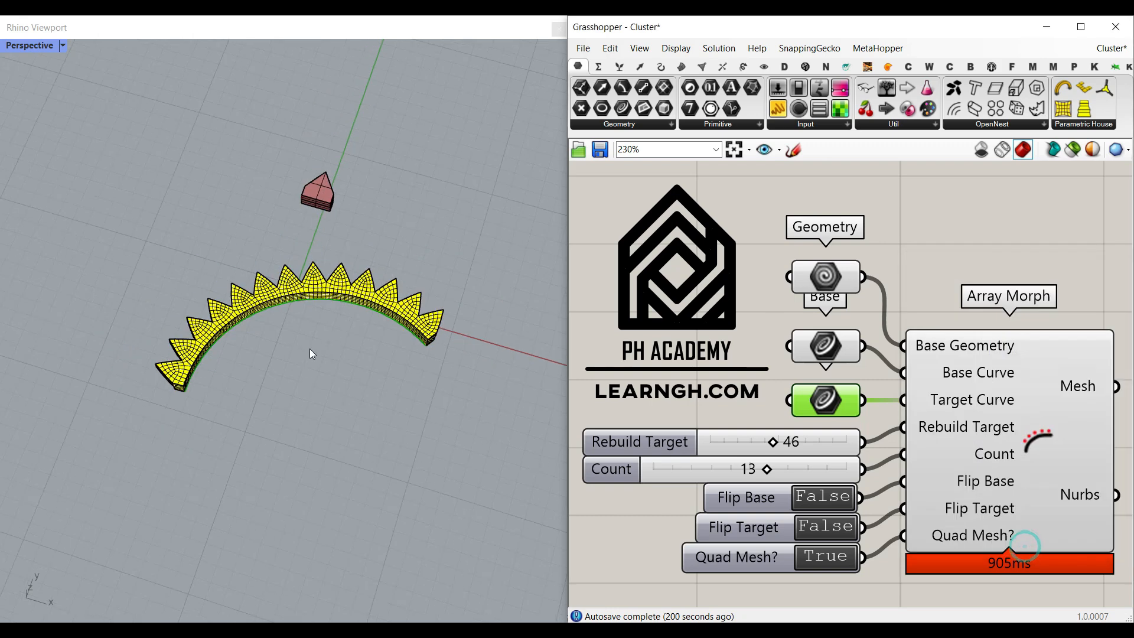
- Move the baked mesh aside, inspect it, and delete it
{"action": "right_click_drag", "start_coordinate": [310, 349], "coordinate": [331, 354]}
{"action": "left_click_drag", "start_coordinate": [331, 307], "coordinate": [453, 377]}
{"action": "right_click_drag", "start_coordinate": [453, 377], "coordinate": [296, 390]}
{"action": "scroll", "coordinate": [450, 225], "scroll_direction": "up", "scroll_amount": 5}
{"action": "scroll", "coordinate": [254, 361], "scroll_direction": "down", "scroll_amount": 4}
{"action": "left_click", "coordinate": [332, 309]}
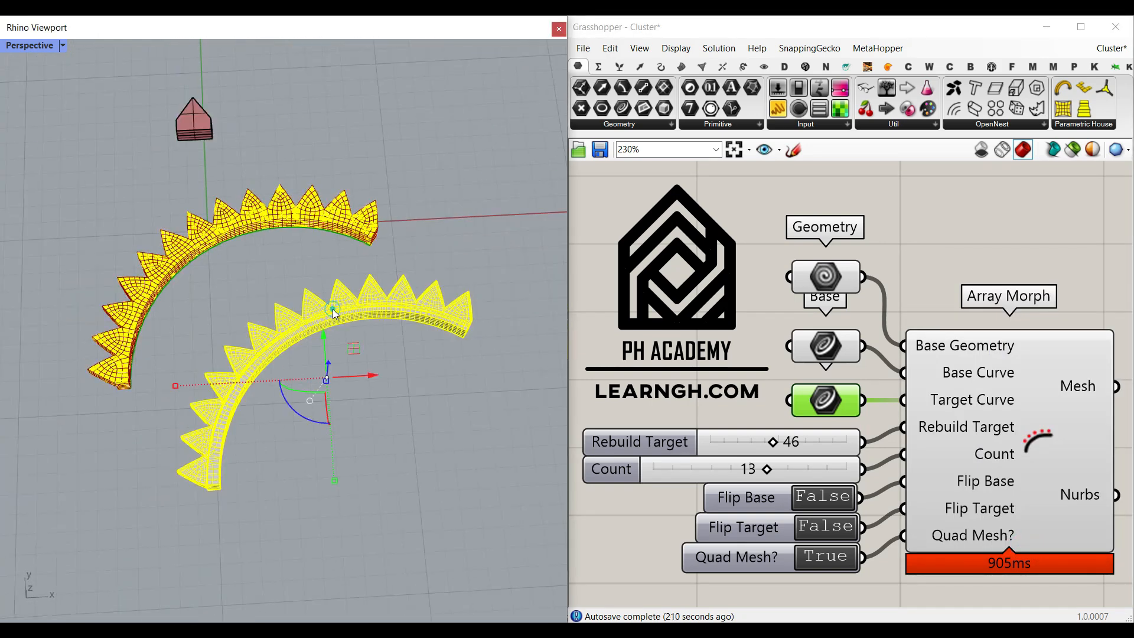
{"action": "key", "text": "Delete"}
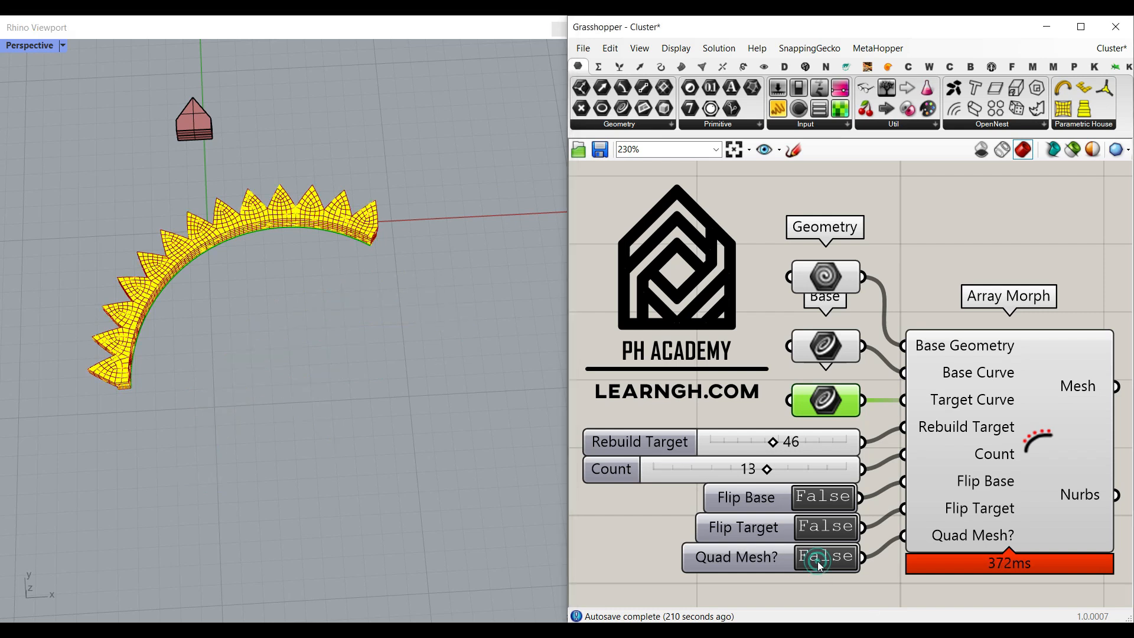
- Bake the Nurbs output into Rhino and inspect the baked solid
{"action": "right_click", "coordinate": [1089, 498]}
{"action": "left_click", "coordinate": [1064, 515]}
{"action": "left_click", "coordinate": [1035, 606]}
{"action": "left_click_drag", "start_coordinate": [293, 219], "coordinate": [377, 305]}
{"action": "left_click", "coordinate": [388, 387]}
{"action": "right_click_drag", "start_coordinate": [388, 387], "coordinate": [431, 240]}
{"action": "scroll", "coordinate": [328, 279], "scroll_direction": "up", "scroll_amount": 2}
{"action": "right_click_drag", "start_coordinate": [328, 279], "coordinate": [357, 174]}
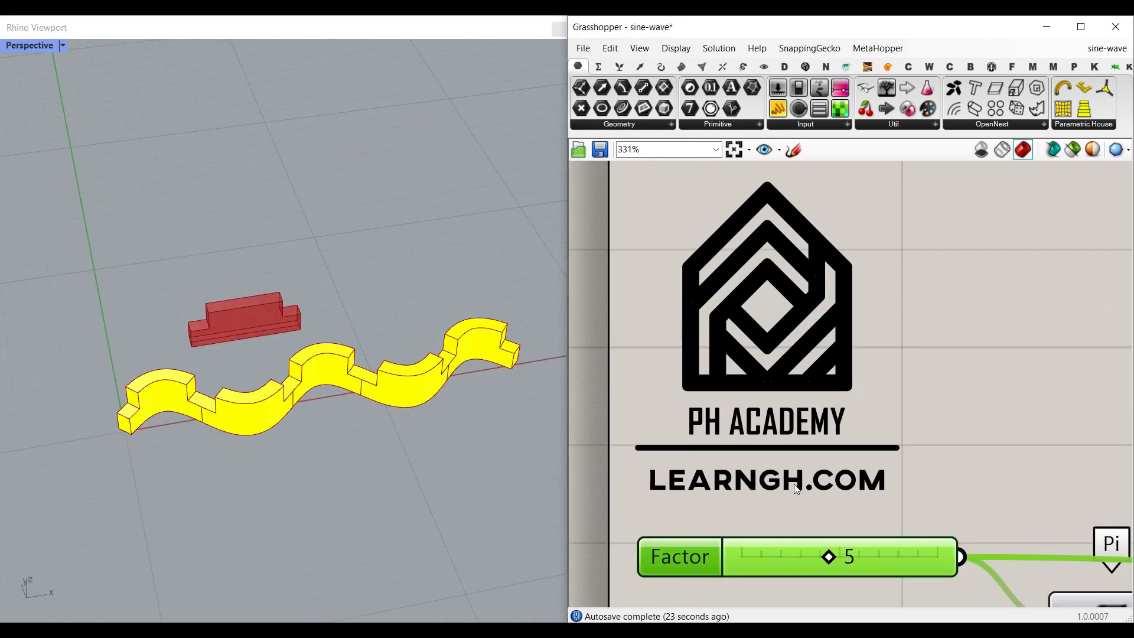
- Set the Factor slider to 3 and switch the Quad Mesh toggle to True
{"action": "mouse_move", "coordinate": [834, 565]}
{"action": "left_mouse_down"}
{"action": "mouse_move", "coordinate": [739, 564]}
{"action": "mouse_move", "coordinate": [819, 564]}
{"action": "left_mouse_up"}
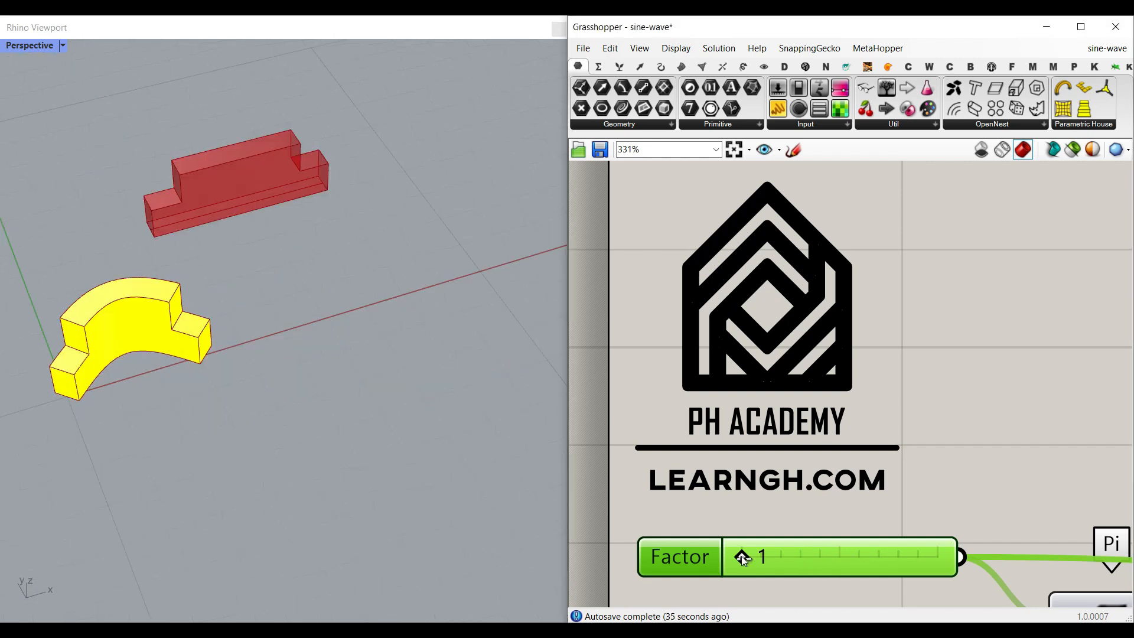
{"action": "left_click_drag", "start_coordinate": [746, 558], "coordinate": [795, 557]}
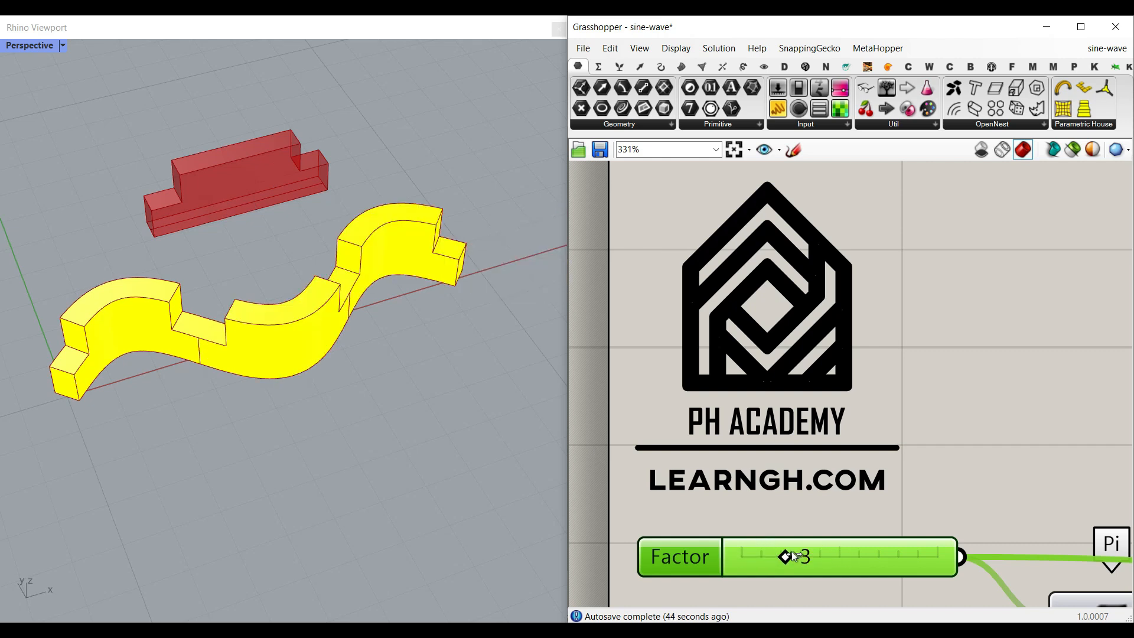
{"action": "scroll", "coordinate": [759, 449], "scroll_direction": "down", "scroll_amount": 8}
{"action": "scroll", "coordinate": [763, 431], "scroll_direction": "up", "scroll_amount": 5}
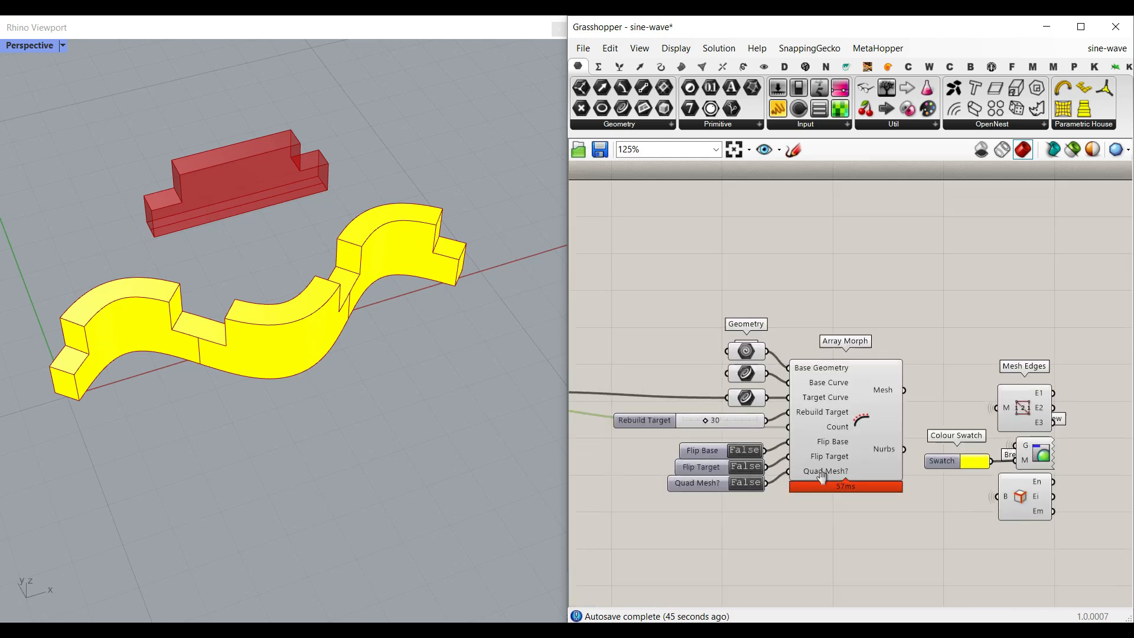
{"action": "scroll", "coordinate": [887, 445], "scroll_direction": "up", "scroll_amount": 4}
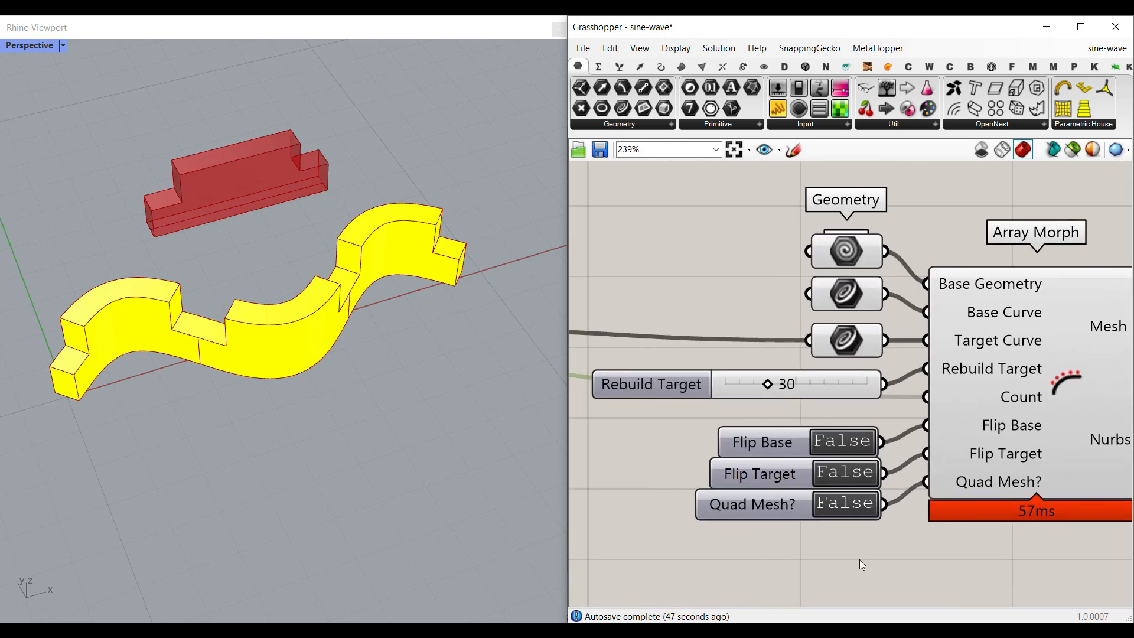
{"action": "double_click", "coordinate": [849, 509]}
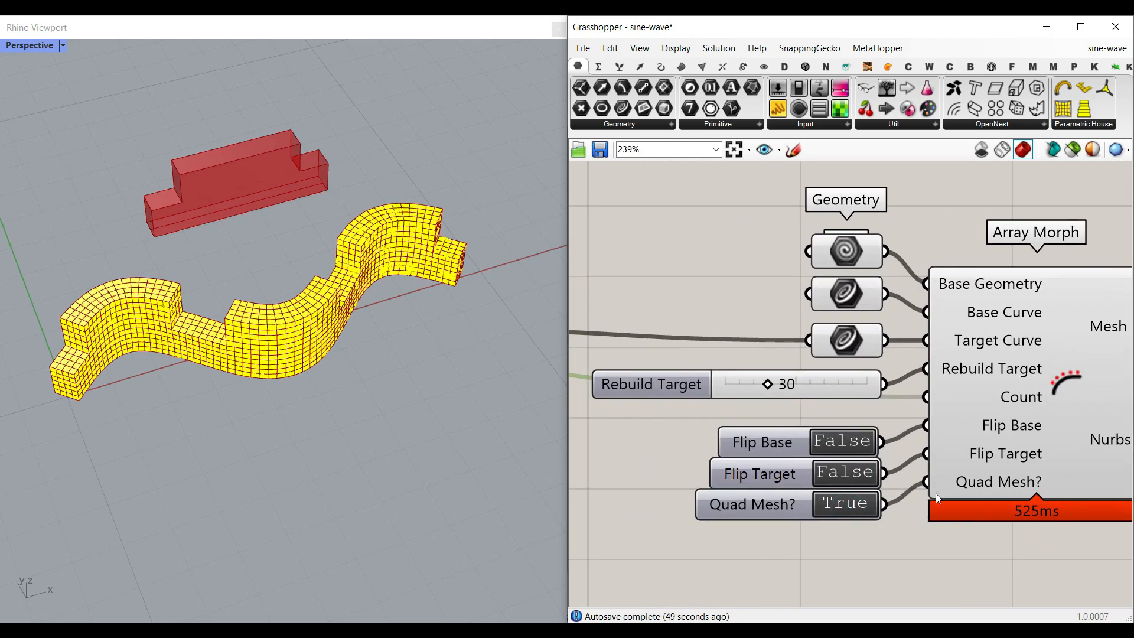
- Bake the Mesh output into Rhino and move the baked mesh beside the preview
{"action": "right_click_drag", "start_coordinate": [953, 451], "coordinate": [827, 425]}
{"action": "right_click", "coordinate": [994, 305]}
{"action": "left_click", "coordinate": [1025, 327]}
{"action": "left_click", "coordinate": [1012, 456]}
{"action": "scroll", "coordinate": [363, 355], "scroll_direction": "down", "scroll_amount": 3}
{"action": "left_click_drag", "start_coordinate": [324, 347], "coordinate": [382, 428]}
{"action": "left_click", "coordinate": [420, 463]}
{"action": "scroll", "coordinate": [454, 390], "scroll_direction": "up", "scroll_amount": 4}
{"action": "right_click_drag", "start_coordinate": [454, 377], "coordinate": [308, 424]}
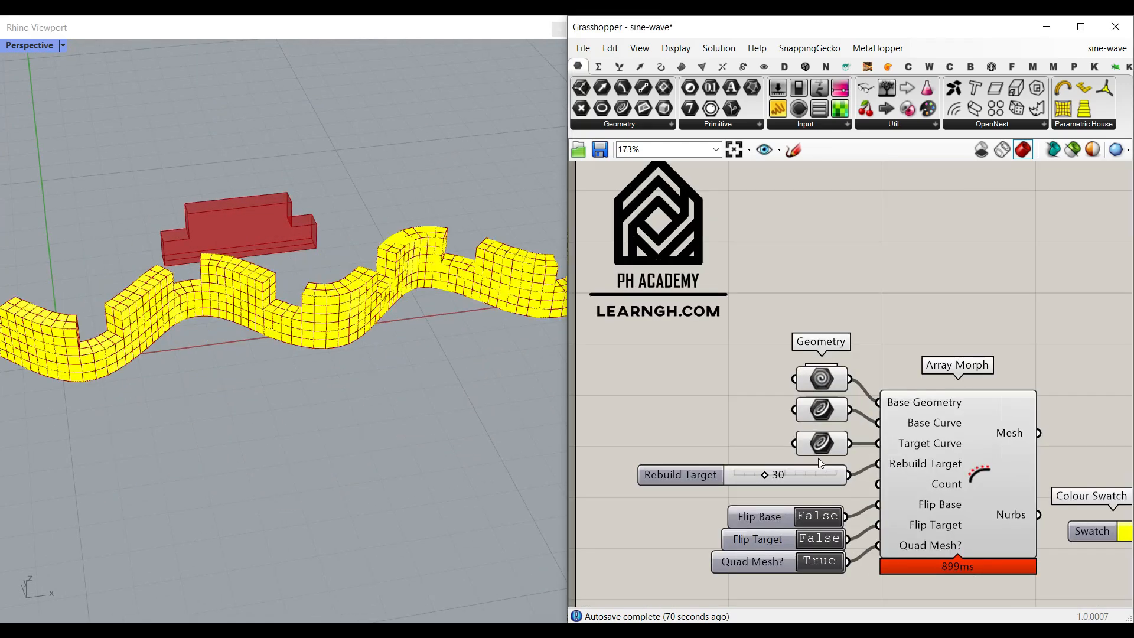
- Clear the stored values of the Target Curve parameter
{"action": "mouse_move", "coordinate": [818, 458]}
{"action": "left_mouse_down"}
{"action": "mouse_move", "coordinate": [761, 446]}
{"action": "mouse_move", "coordinate": [806, 444]}
{"action": "left_mouse_up"}
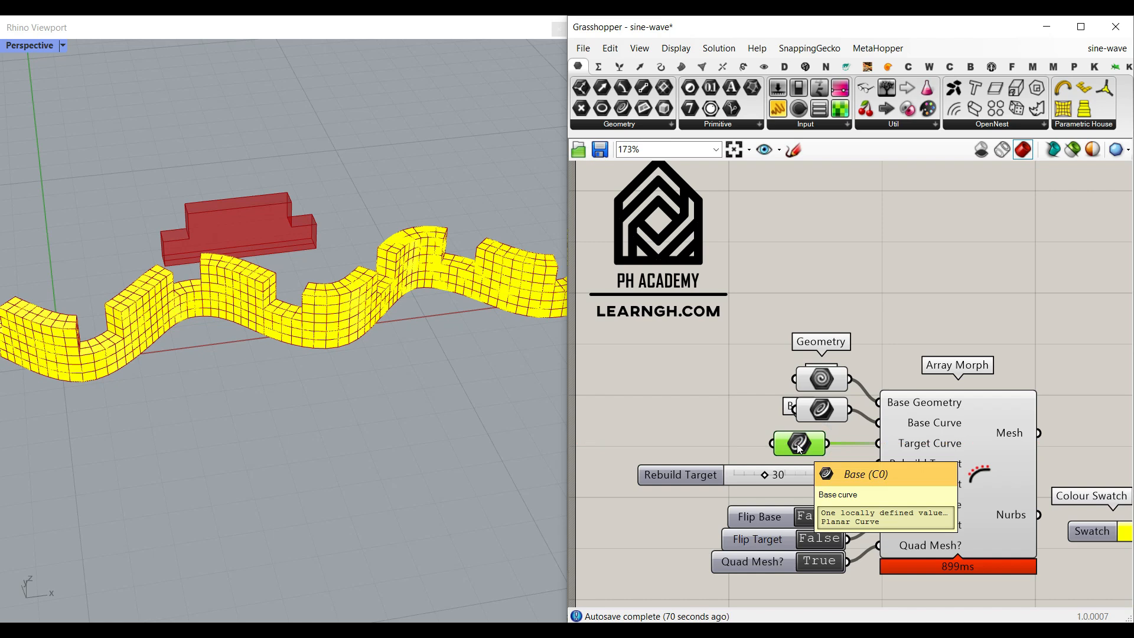
{"action": "right_click", "coordinate": [806, 443]}
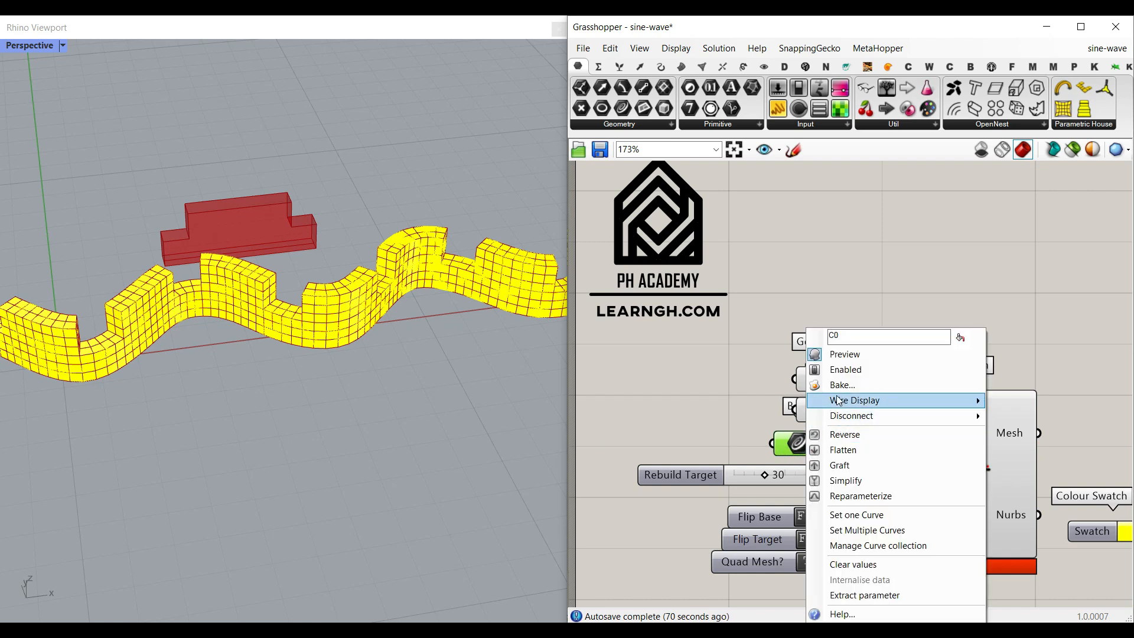
{"action": "left_click", "coordinate": [853, 564]}
{"action": "left_click", "coordinate": [685, 359]}
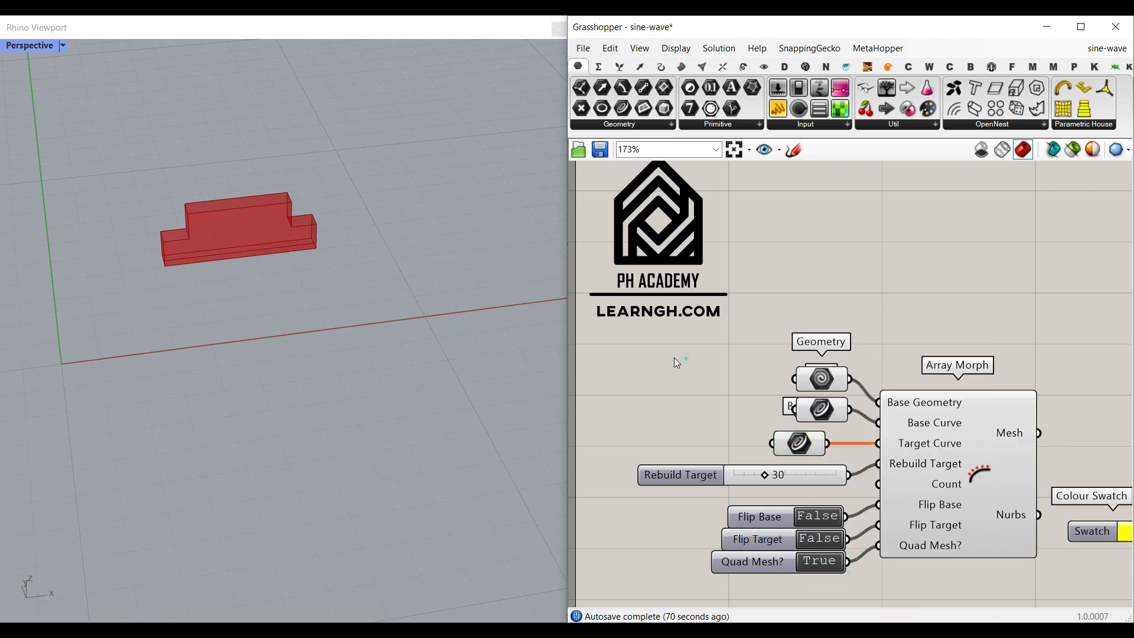
- Move the whole Array Morph definition aside to free space on the canvas
{"action": "scroll", "coordinate": [406, 345], "scroll_direction": "down", "scroll_amount": 3}
{"action": "right_click_drag", "start_coordinate": [406, 341], "coordinate": [361, 389]}
{"action": "scroll", "coordinate": [715, 412], "scroll_direction": "down", "scroll_amount": 5}
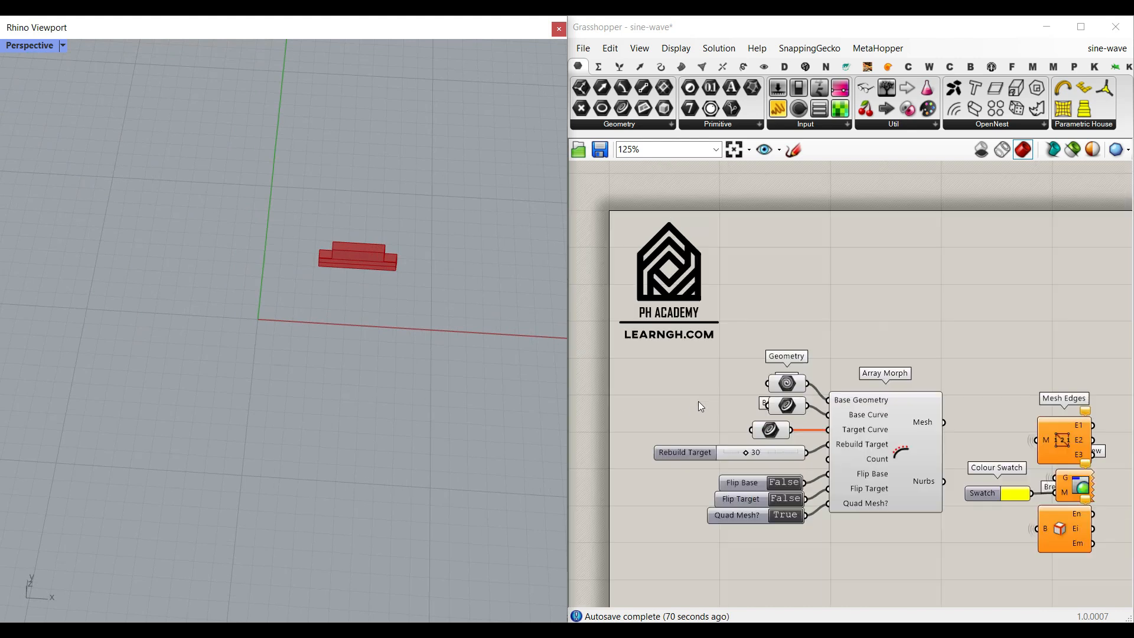
{"action": "left_click_drag", "start_coordinate": [926, 512], "coordinate": [738, 419]}
{"action": "left_click_drag", "start_coordinate": [813, 442], "coordinate": [928, 444]}
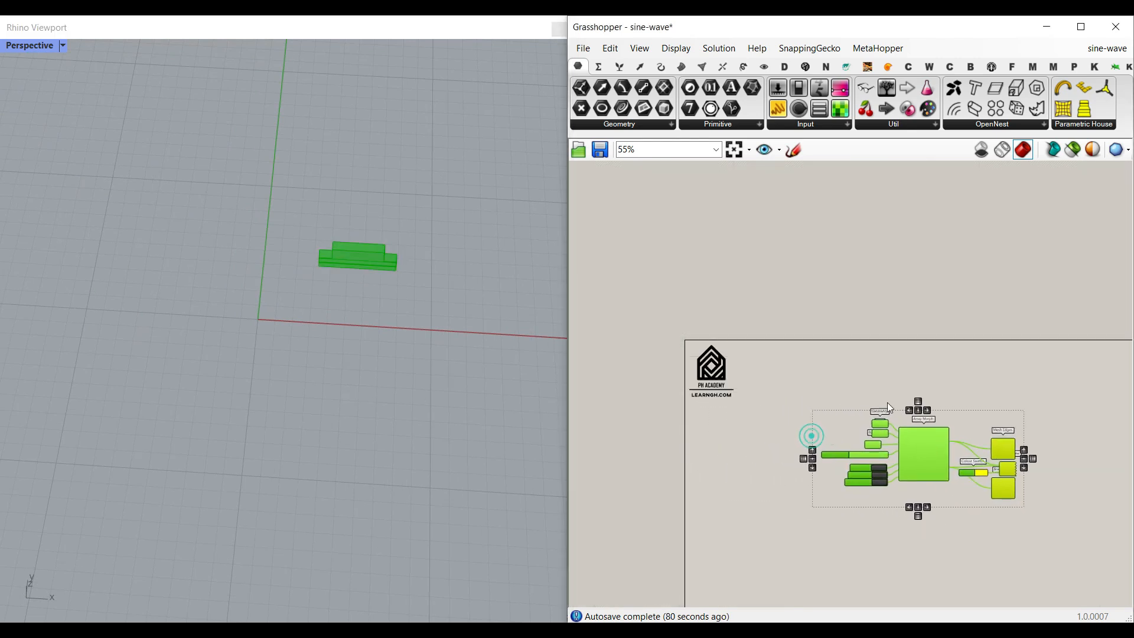
{"action": "left_click", "coordinate": [857, 372]}
{"action": "scroll", "coordinate": [780, 451], "scroll_direction": "up", "scroll_amount": 4}
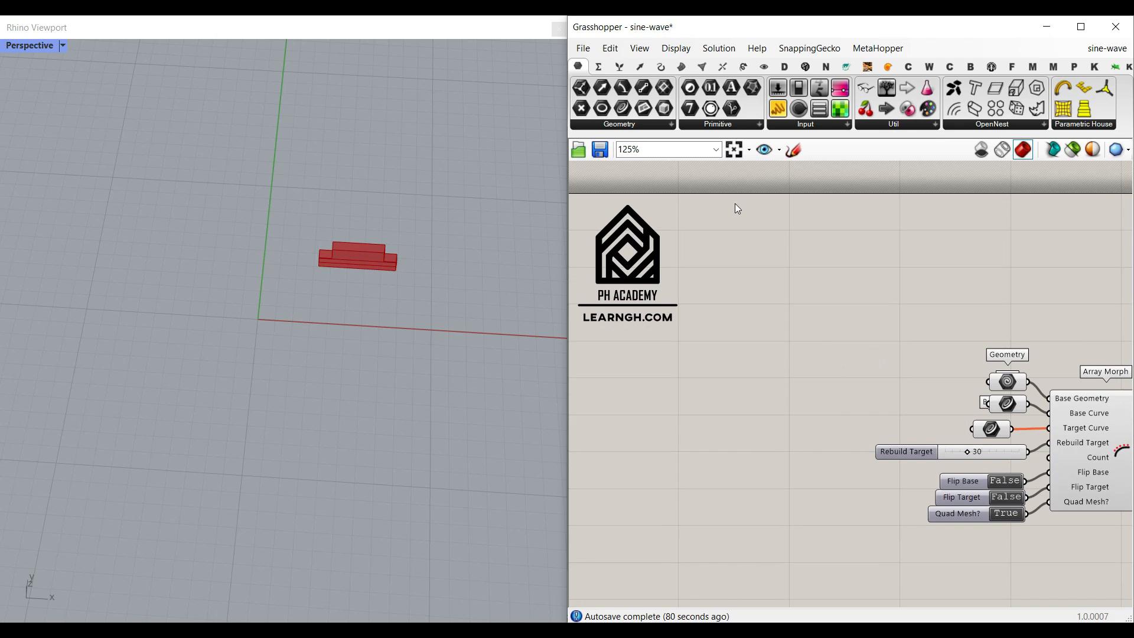
- Place a Construct Point component on the empty canvas area
{"action": "left_click", "coordinate": [642, 65]}
{"action": "left_click_drag", "start_coordinate": [749, 93], "coordinate": [778, 400]}
{"action": "scroll", "coordinate": [779, 399], "scroll_direction": "up", "scroll_amount": 4}
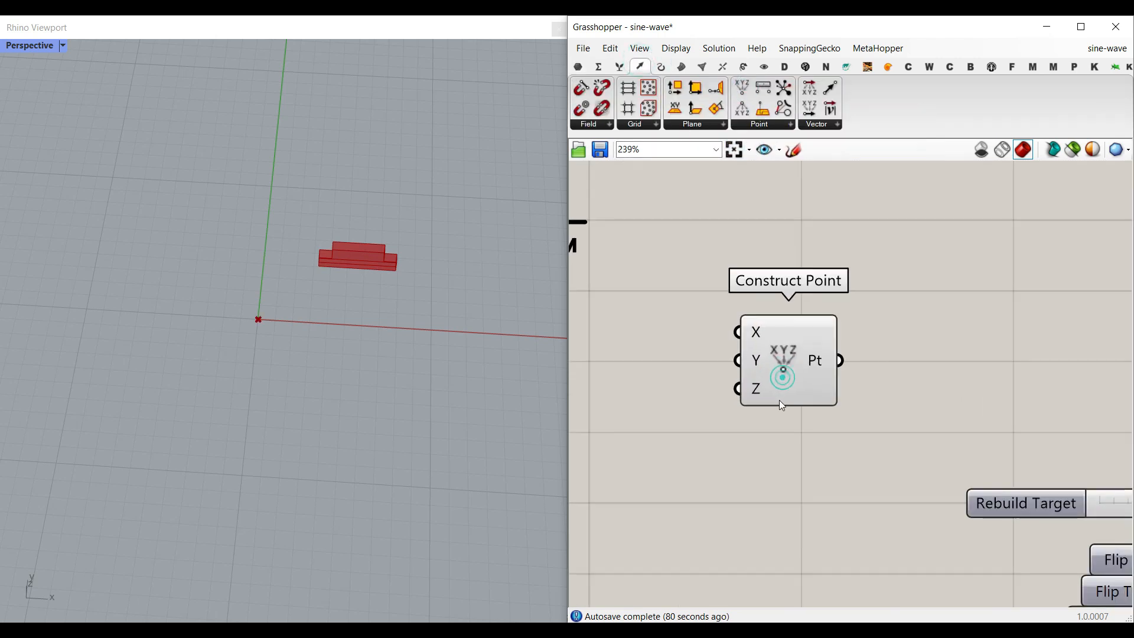
- Add a Range component beside the Construct Point component
{"action": "double_click", "coordinate": [696, 414]}
{"action": "type", "text": "r"}
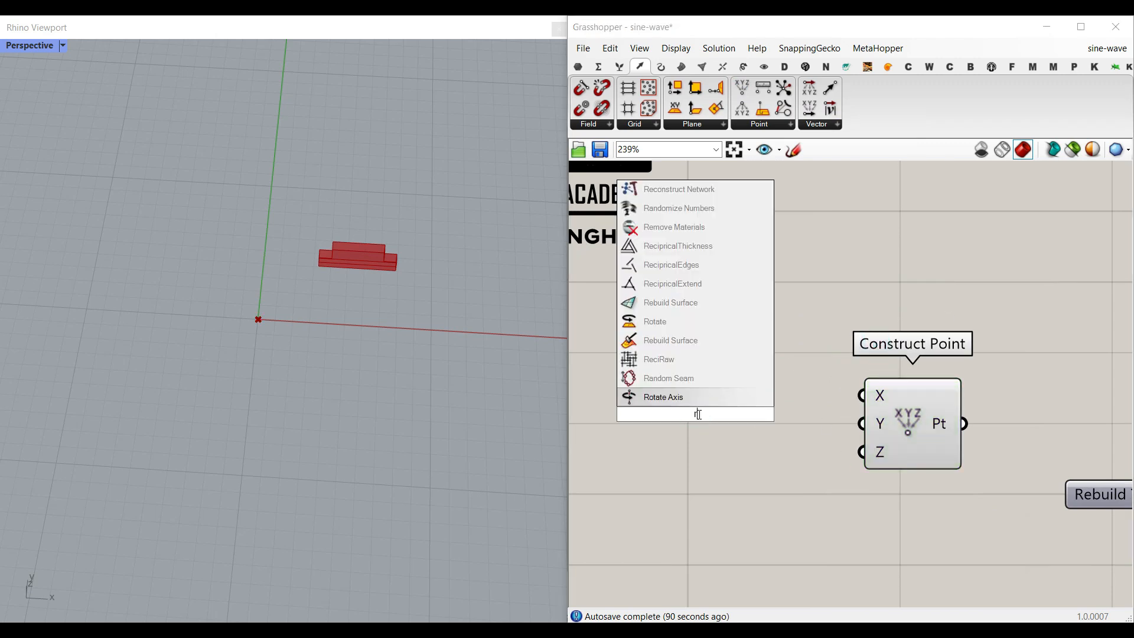
{"action": "type", "text": "ange"}
{"action": "key", "text": "Return"}
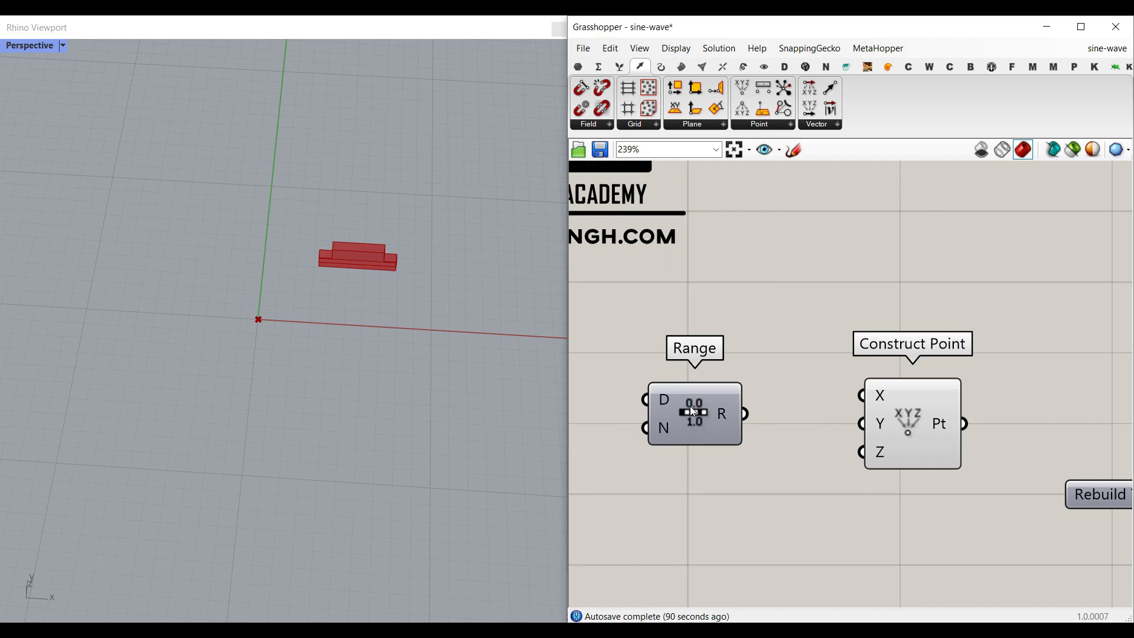
{"action": "right_click_drag", "start_coordinate": [690, 407], "coordinate": [754, 470]}
{"action": "left_click_drag", "start_coordinate": [754, 470], "coordinate": [770, 445]}
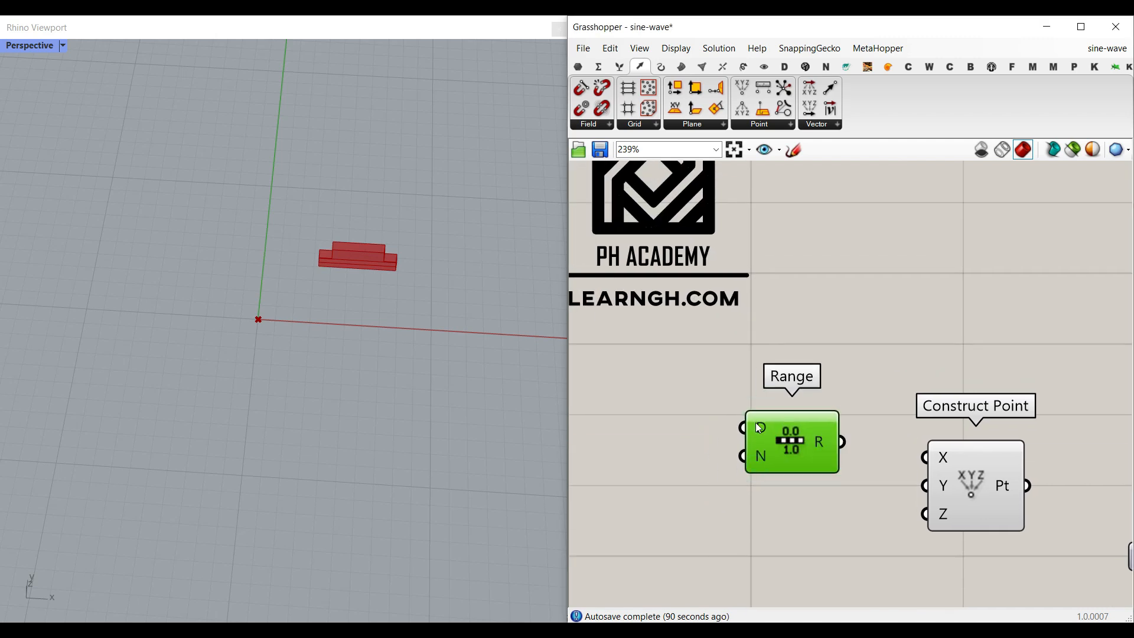
- Add a number slider set to 12.0 and wire it into the Range Domain input
{"action": "right_click_drag", "start_coordinate": [708, 435], "coordinate": [803, 488]}
{"action": "left_click", "coordinate": [680, 481]}
{"action": "double_click", "coordinate": [679, 481]}
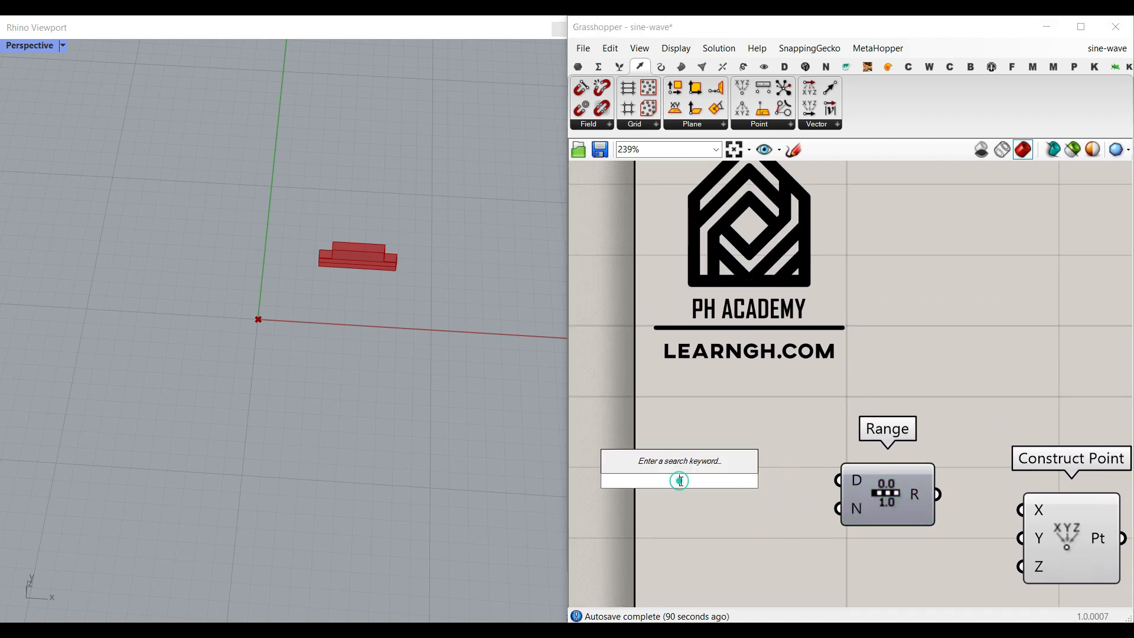
{"action": "type", "text": "1"}
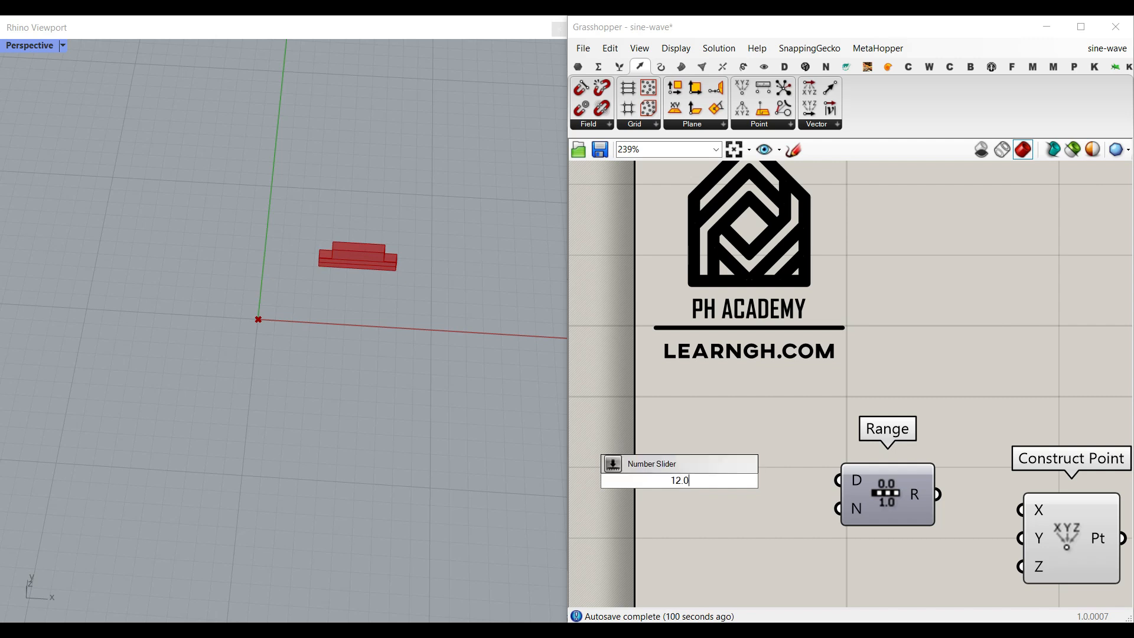
{"action": "type", "text": "2.0"}
{"action": "key", "text": "Return"}
{"action": "left_click_drag", "start_coordinate": [795, 480], "coordinate": [839, 481]}
- Wire the Range output into Construct Point X and set the domain slider to 15.34
{"action": "left_click_drag", "start_coordinate": [938, 495], "coordinate": [1021, 509]}
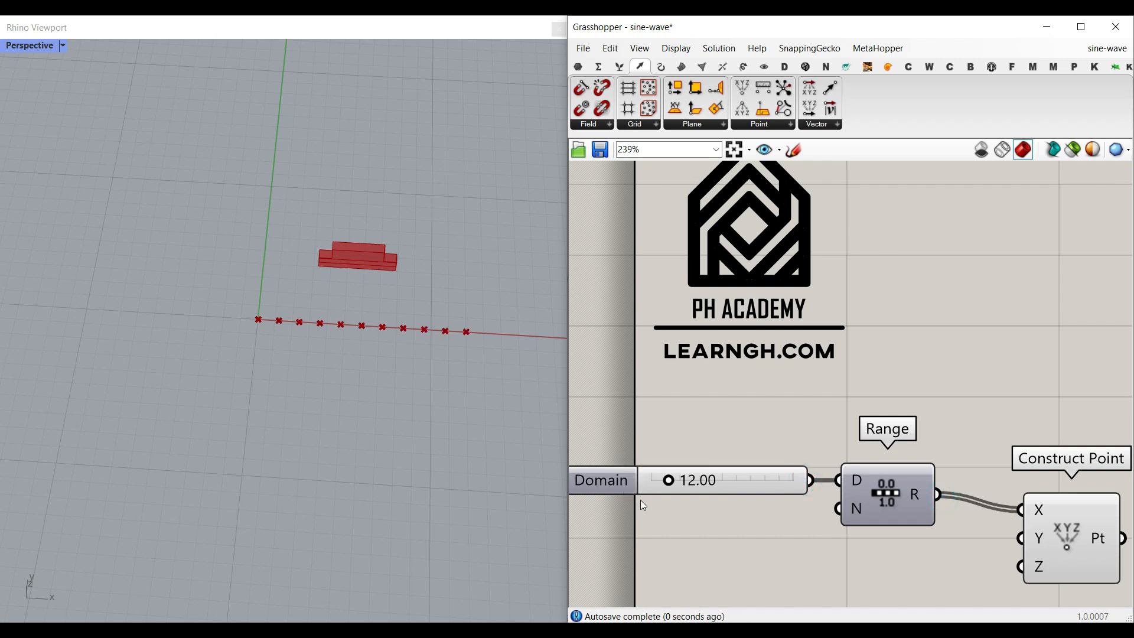
{"action": "left_click_drag", "start_coordinate": [668, 484], "coordinate": [673, 480]}
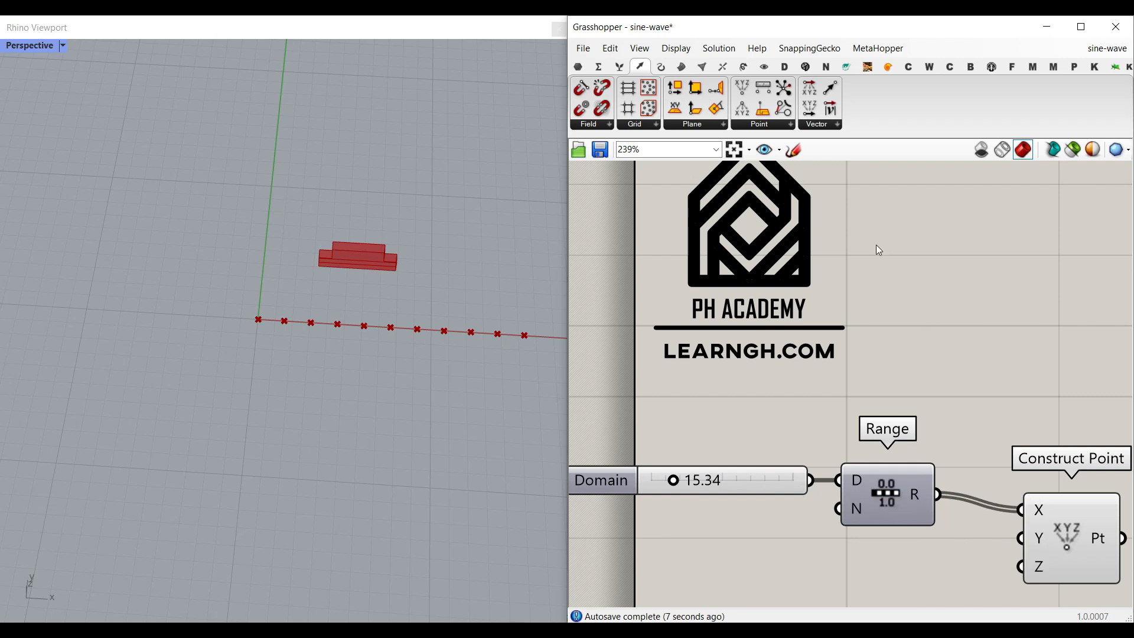
- Switch the canvas display to show full parameter names
{"action": "left_click", "coordinate": [676, 48]}
{"action": "left_click", "coordinate": [709, 102]}
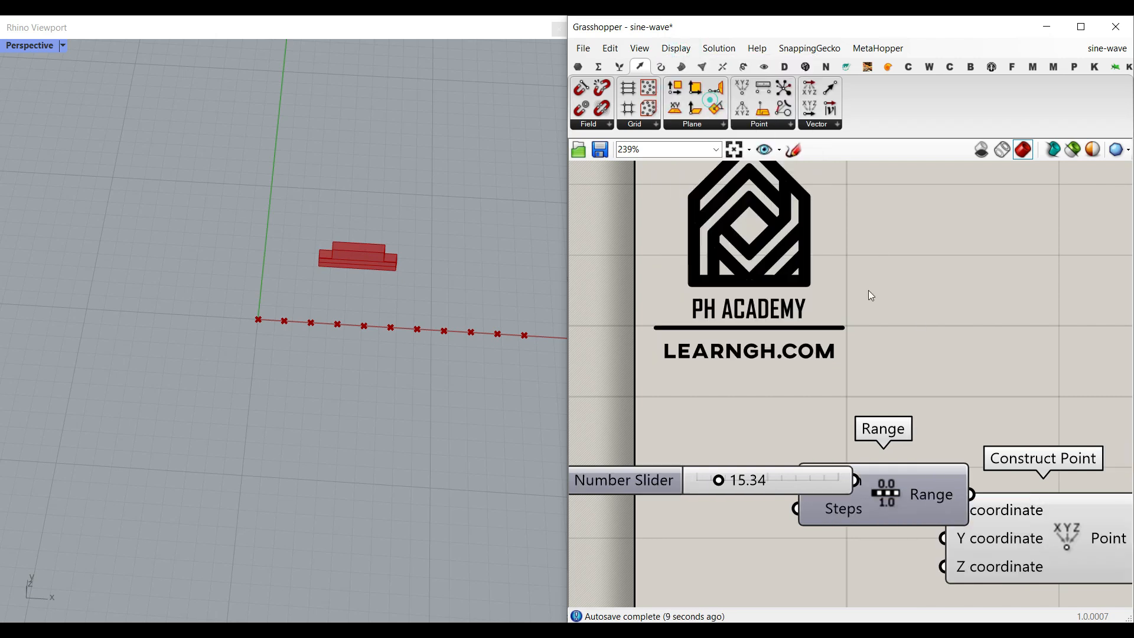
- Add a number slider for the Range Steps input and set it to 33
{"action": "right_click_drag", "start_coordinate": [881, 418], "coordinate": [948, 378]}
{"action": "scroll", "coordinate": [949, 378], "scroll_direction": "down", "scroll_amount": 2}
{"action": "left_click_drag", "start_coordinate": [883, 423], "coordinate": [767, 423]}
{"action": "left_click_drag", "start_coordinate": [957, 435], "coordinate": [905, 435]}
{"action": "right_click_drag", "start_coordinate": [966, 479], "coordinate": [988, 449]}
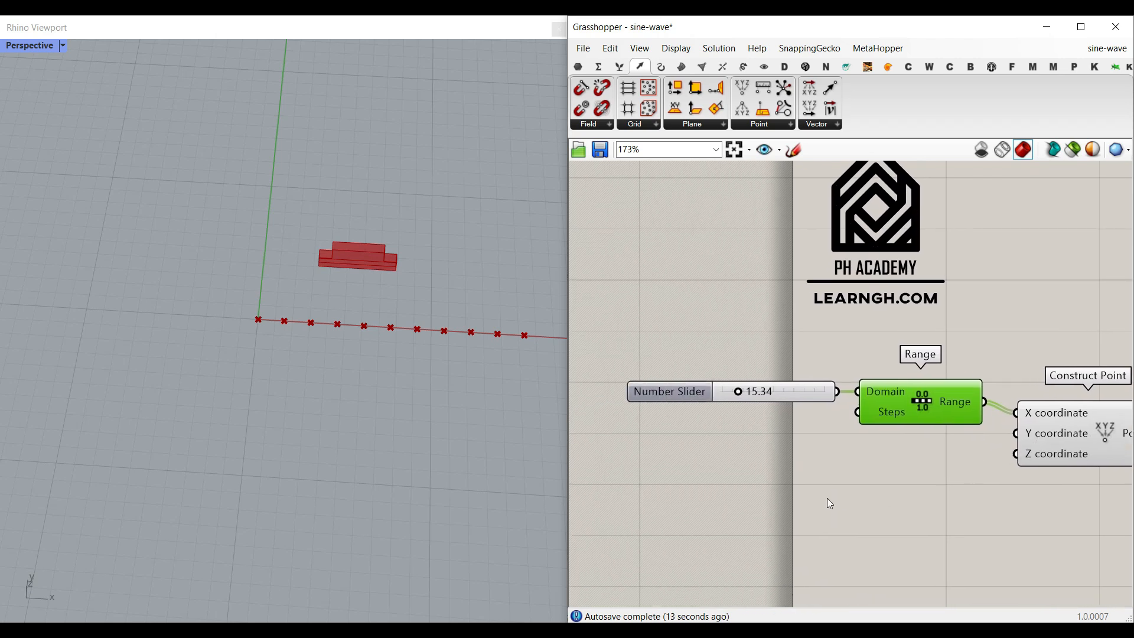
{"action": "double_click", "coordinate": [707, 440]}
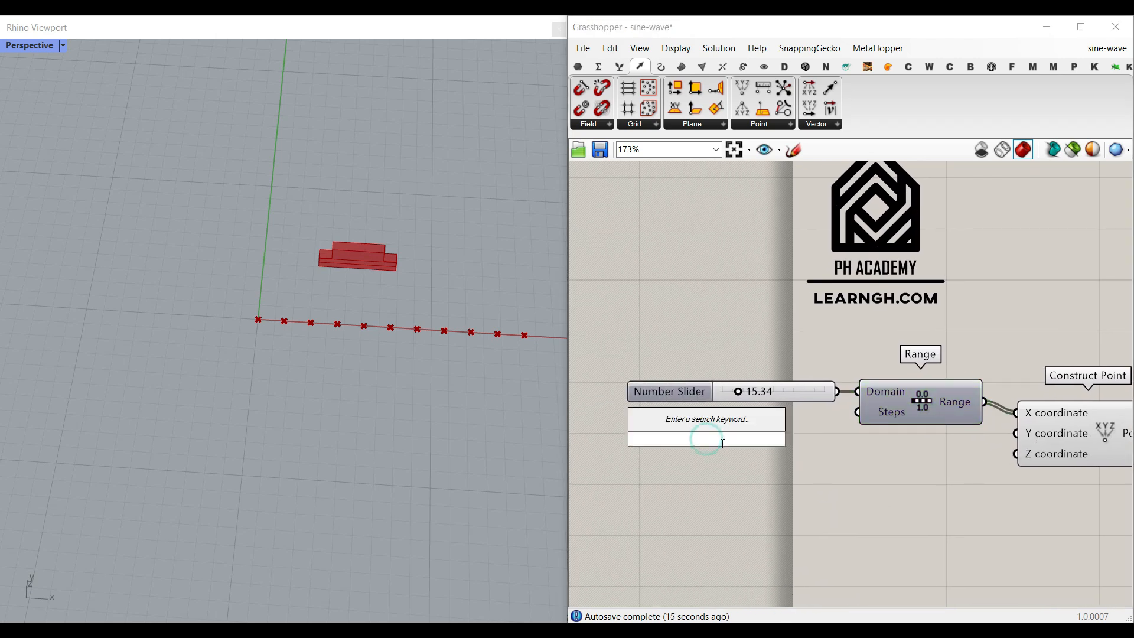
{"action": "type", "text": "120"}
{"action": "key", "text": "Return"}
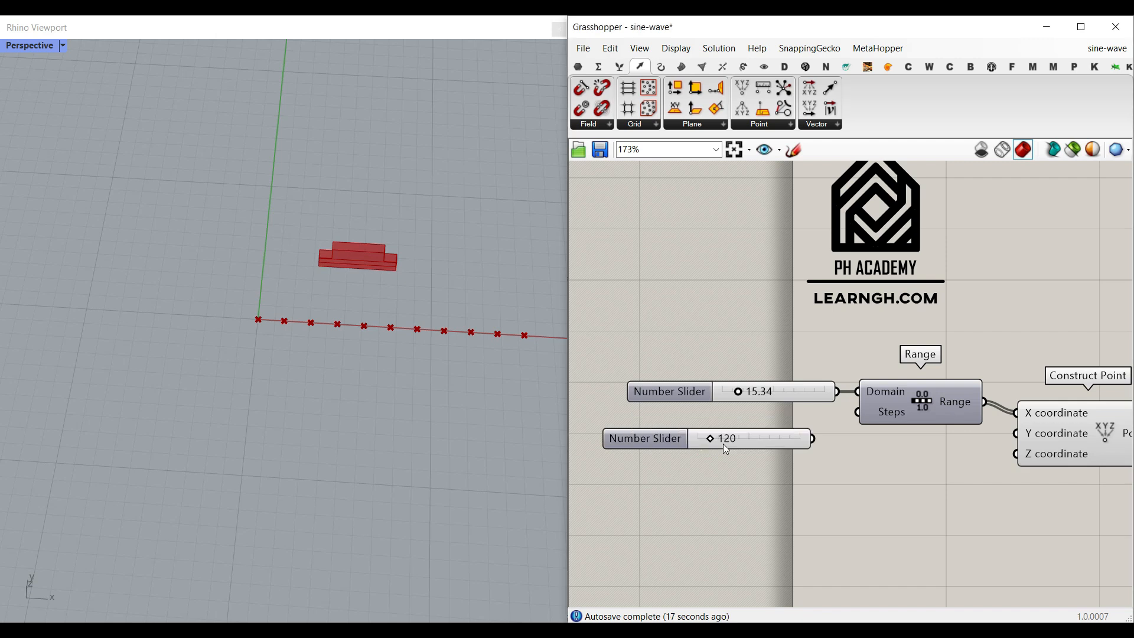
{"action": "left_click_drag", "start_coordinate": [814, 439], "coordinate": [857, 412]}
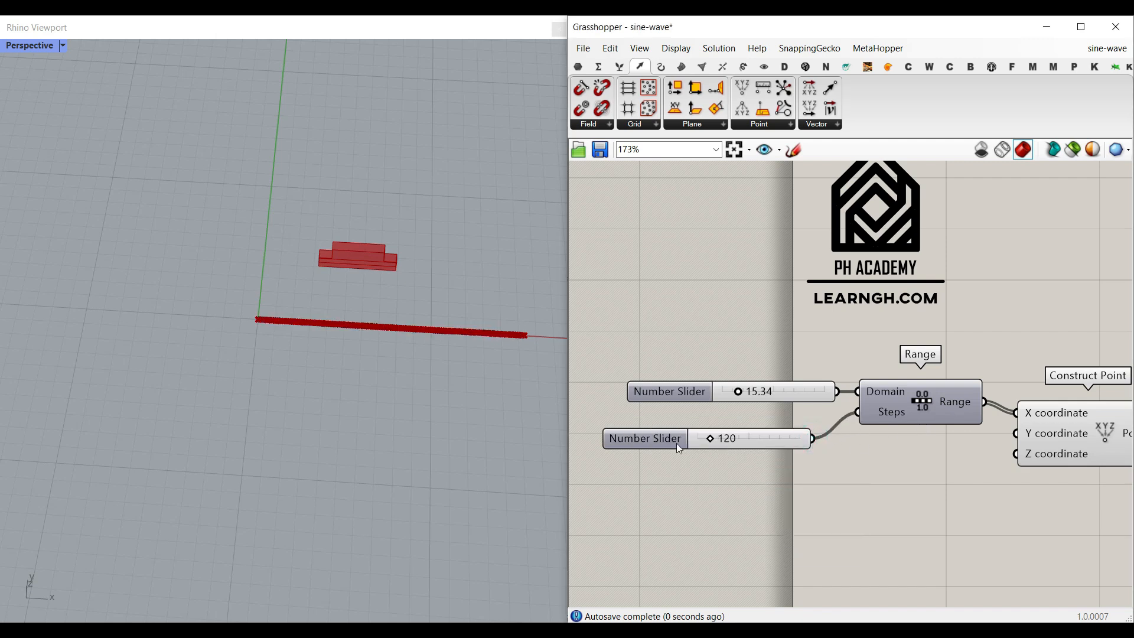
{"action": "left_click_drag", "start_coordinate": [711, 440], "coordinate": [702, 438]}
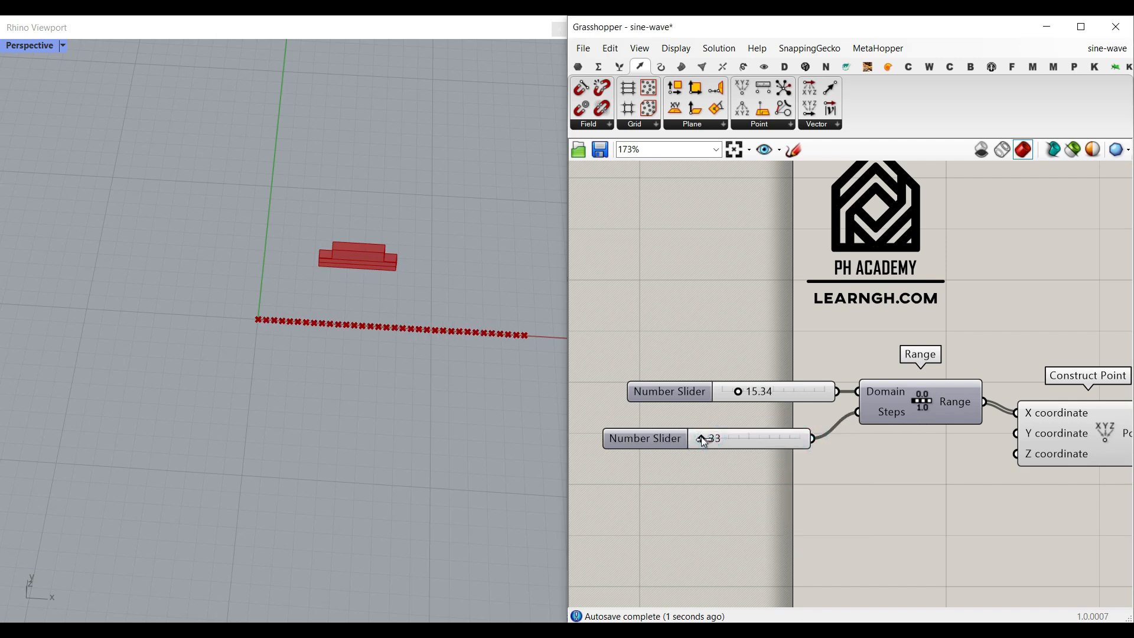
- Select the two sliders and the Range component and move them to tidy the layout
{"action": "scroll", "coordinate": [398, 336], "scroll_direction": "up", "scroll_amount": 3}
{"action": "mouse_move", "coordinate": [865, 443]}
{"action": "right_mouse_down"}
{"action": "mouse_move", "coordinate": [758, 424]}
{"action": "mouse_move", "coordinate": [876, 431]}
{"action": "right_mouse_up"}
{"action": "scroll", "coordinate": [835, 448], "scroll_direction": "down", "scroll_amount": 1}
{"action": "left_click_drag", "start_coordinate": [895, 455], "coordinate": [719, 355]}
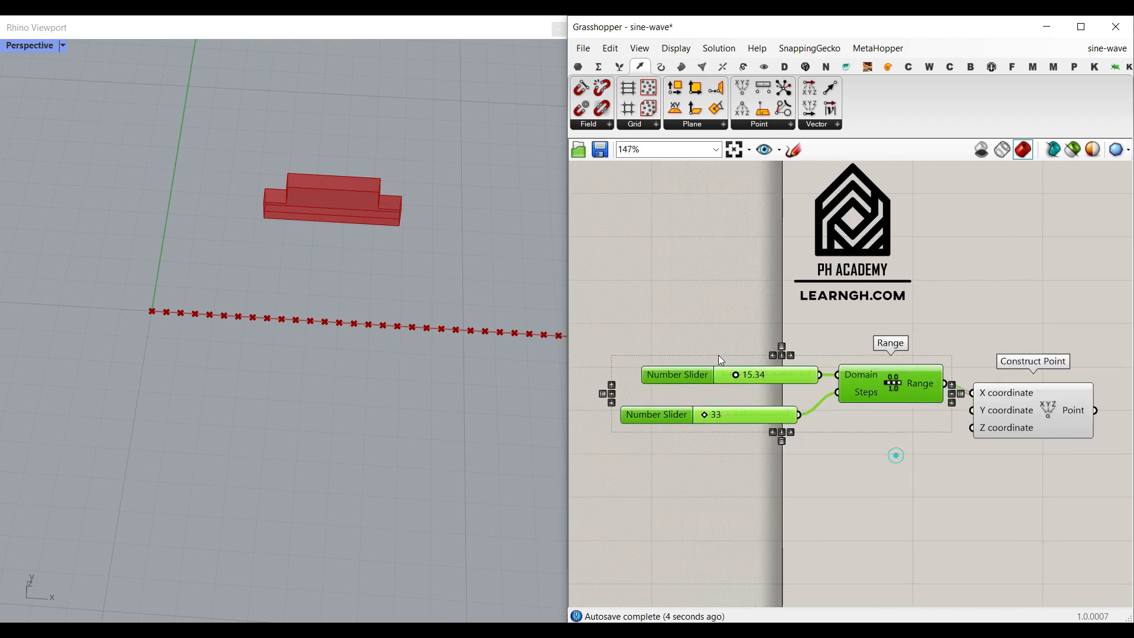
{"action": "left_click_drag", "start_coordinate": [870, 375], "coordinate": [766, 384]}
{"action": "left_click", "coordinate": [818, 481]}
{"action": "mouse_move", "coordinate": [149, 311]}
{"action": "left_mouse_down"}
{"action": "mouse_move", "coordinate": [178, 291]}
{"action": "mouse_move", "coordinate": [278, 348]}
{"action": "mouse_move", "coordinate": [380, 298]}
{"action": "mouse_move", "coordinate": [423, 340]}
{"action": "left_mouse_up"}
{"action": "scroll", "coordinate": [899, 436], "scroll_direction": "up", "scroll_amount": 1}
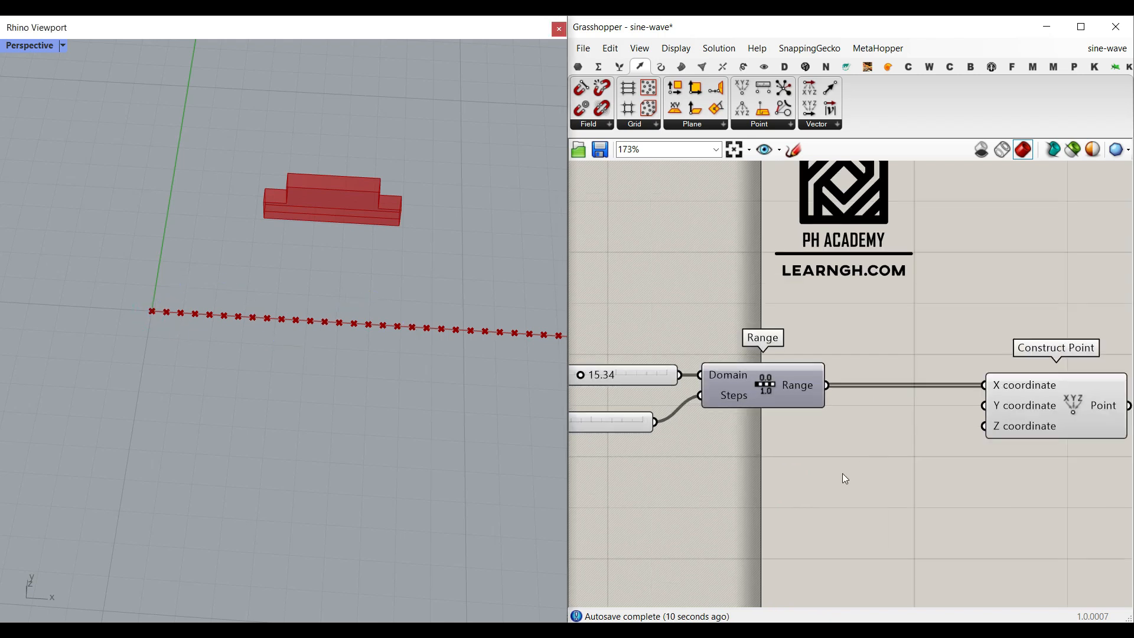
- Add a Sine component fed by the Range output and wire its result into Construct Point Y
{"action": "left_click", "coordinate": [599, 66]}
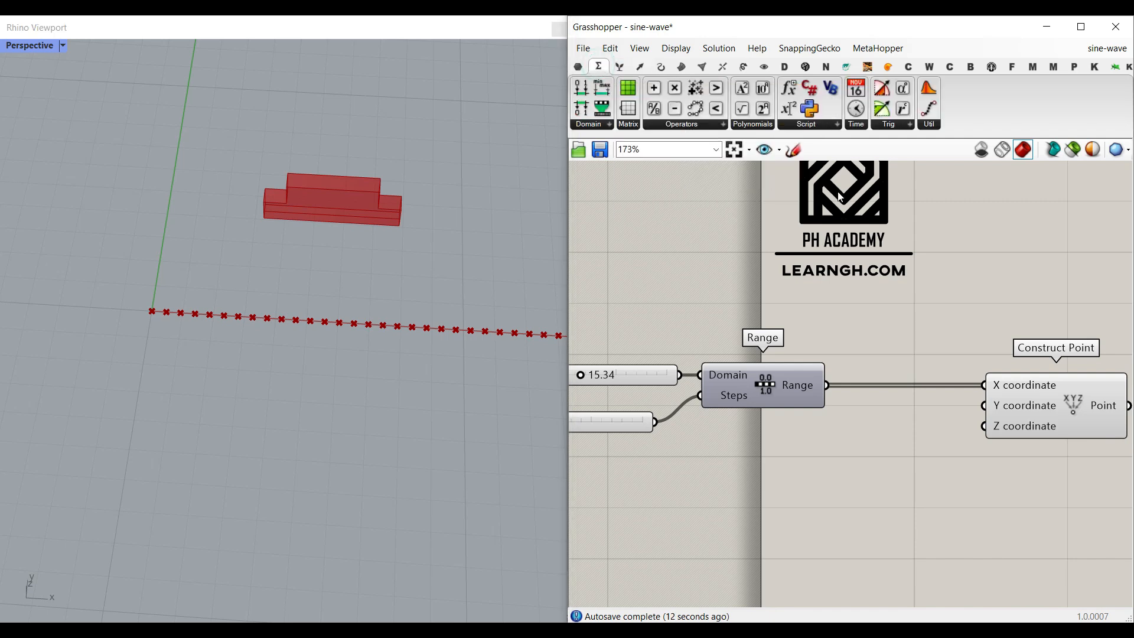
{"action": "left_click", "coordinate": [903, 126]}
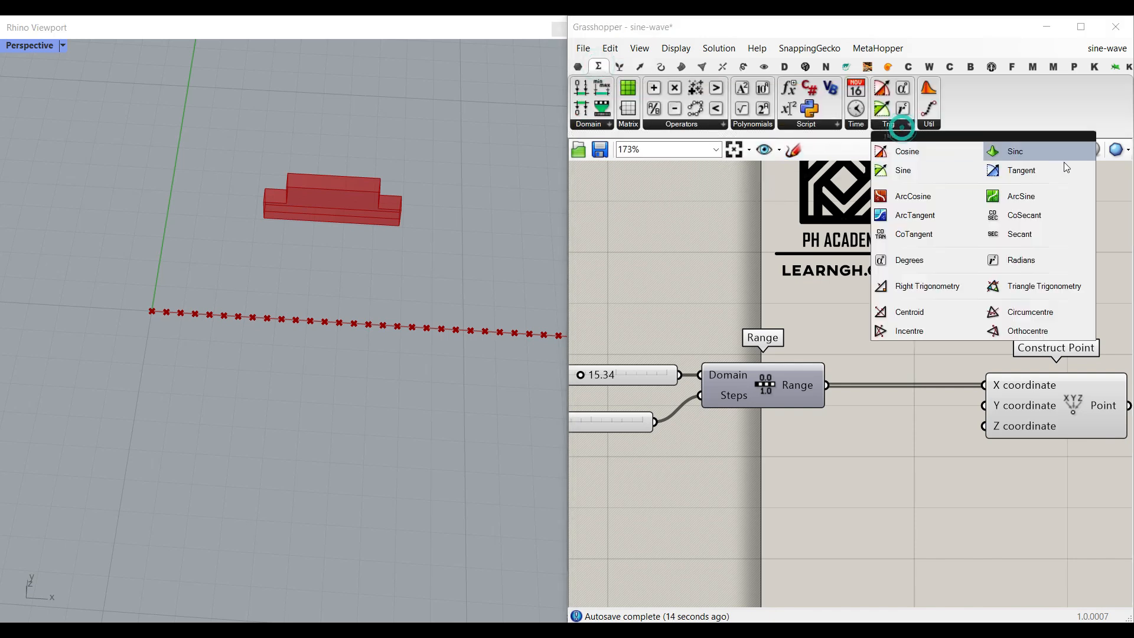
{"action": "left_click", "coordinate": [913, 170]}
{"action": "left_click", "coordinate": [892, 461]}
{"action": "scroll", "coordinate": [919, 459], "scroll_direction": "up", "scroll_amount": 3}
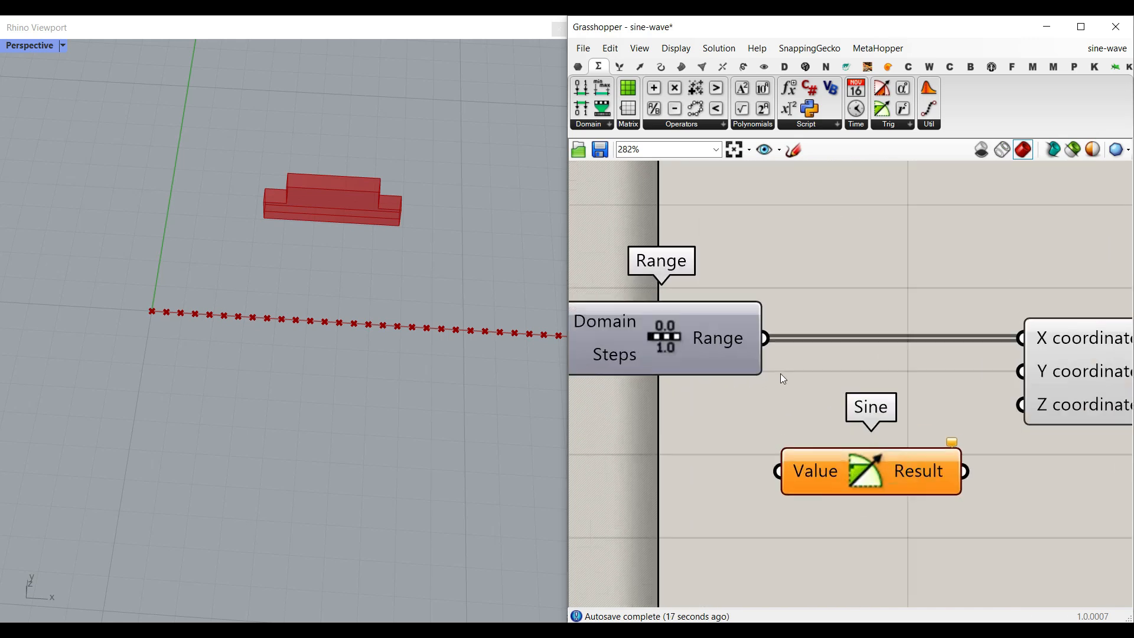
{"action": "left_click_drag", "start_coordinate": [779, 381], "coordinate": [777, 470]}
{"action": "right_click_drag", "start_coordinate": [816, 455], "coordinate": [717, 450]}
{"action": "left_click_drag", "start_coordinate": [864, 465], "coordinate": [916, 365]}
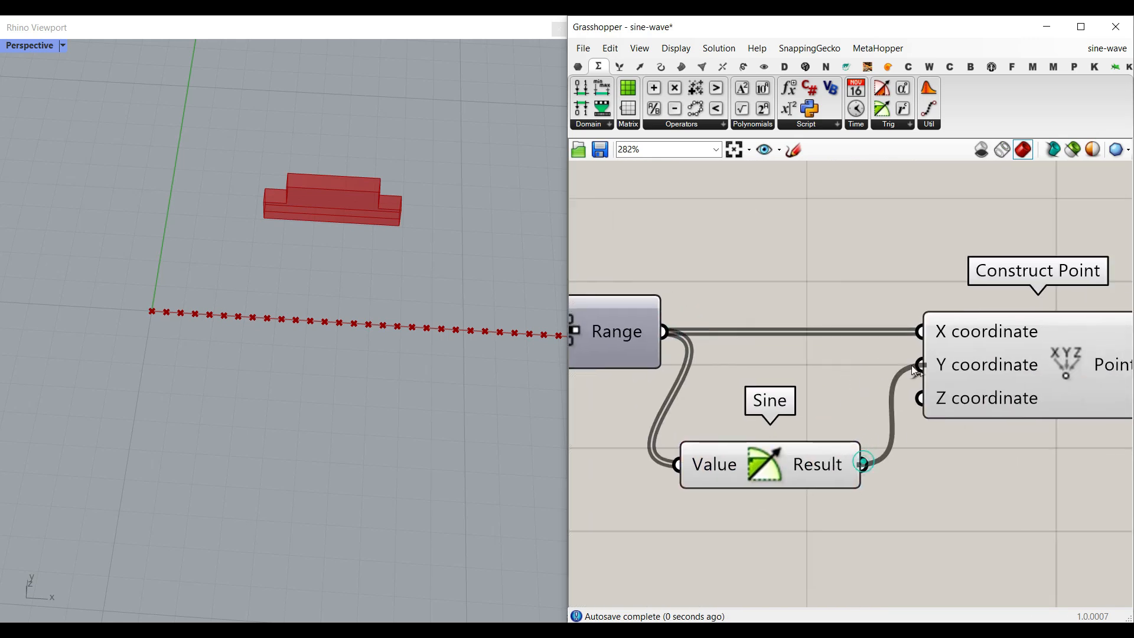
- Set the domain slider to 14.63 to adjust the sine wave's length
{"action": "scroll", "coordinate": [87, 339], "scroll_direction": "down", "scroll_amount": 5}
{"action": "scroll", "coordinate": [132, 329], "scroll_direction": "up", "scroll_amount": 3}
{"action": "right_click_drag", "start_coordinate": [592, 399], "coordinate": [829, 392]}
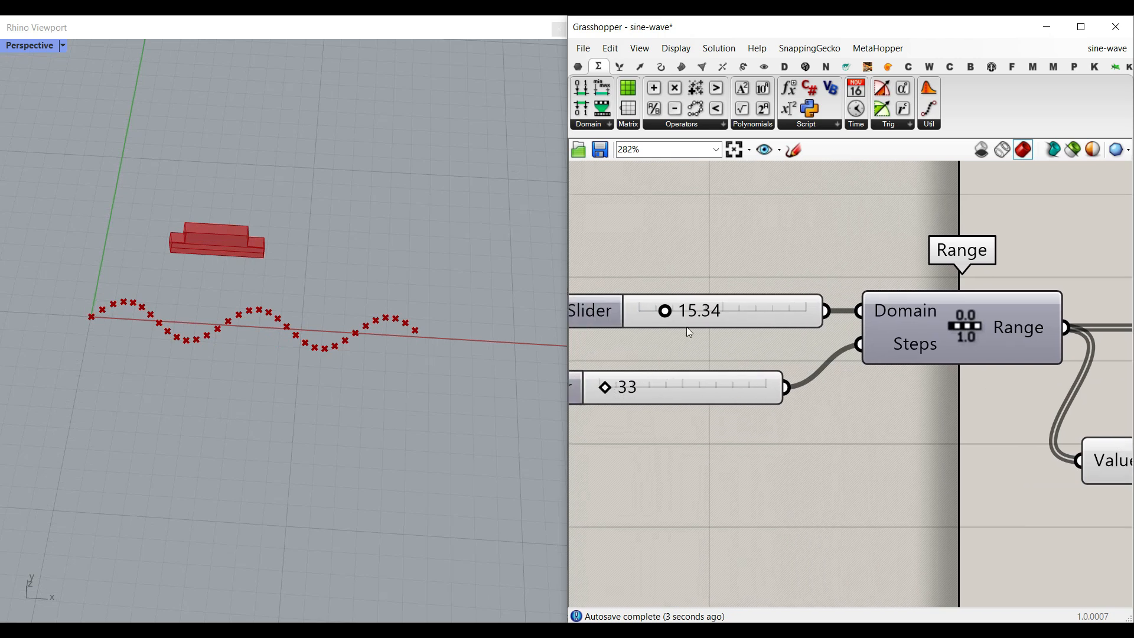
{"action": "mouse_move", "coordinate": [672, 316]}
{"action": "left_mouse_down"}
{"action": "mouse_move", "coordinate": [662, 316]}
{"action": "mouse_move", "coordinate": [670, 313]}
{"action": "left_mouse_up"}
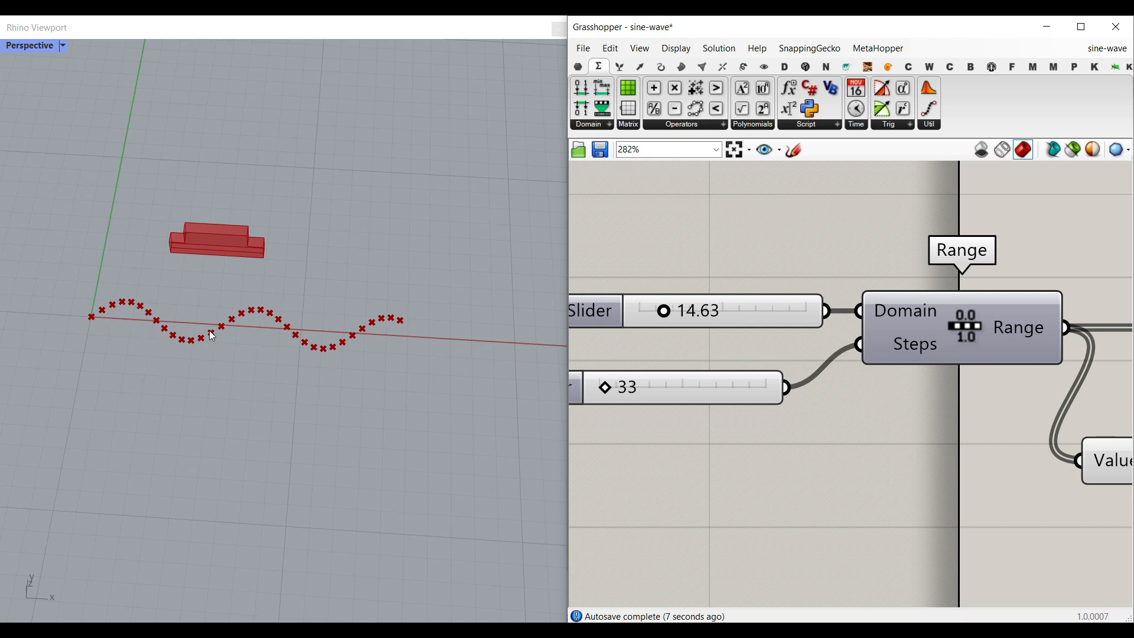
{"action": "right_click_drag", "start_coordinate": [750, 302], "coordinate": [787, 335]}
{"action": "left_click_drag", "start_coordinate": [800, 347], "coordinate": [757, 332]}
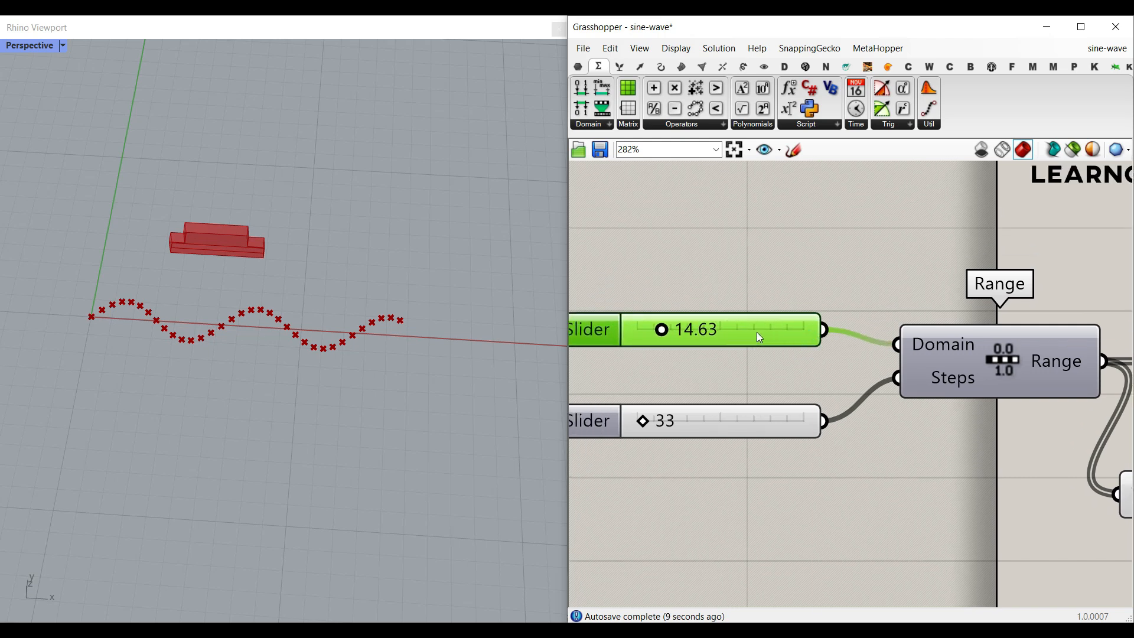
- Delete the domain slider and add a Pi component in its place
{"action": "key", "text": "Delete"}
{"action": "double_click", "coordinate": [730, 327]}
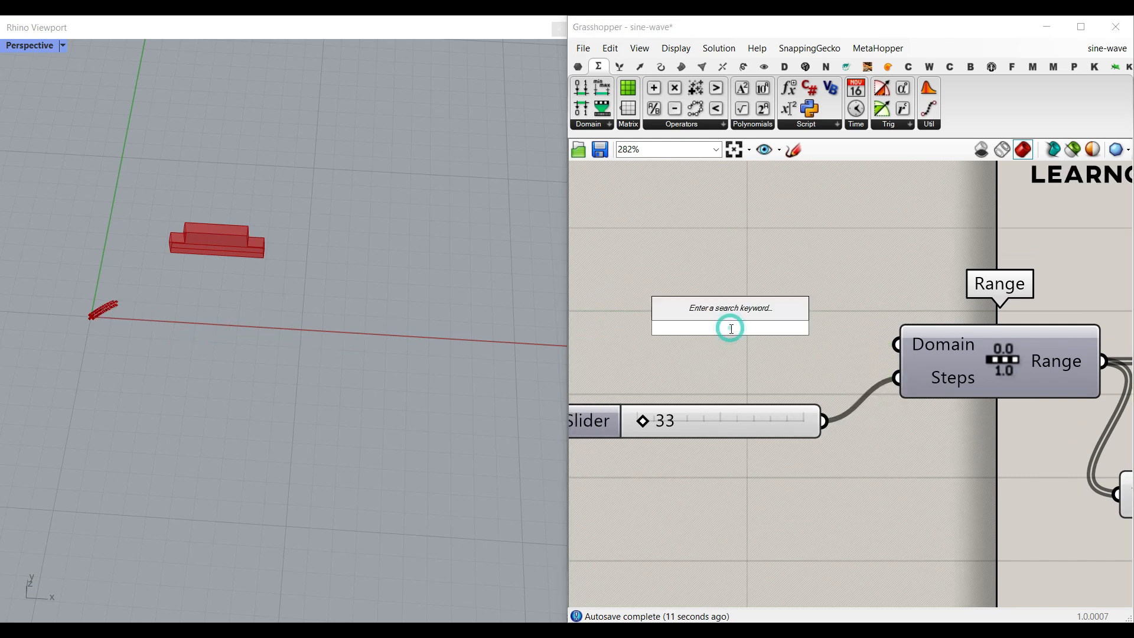
{"action": "type", "text": "pi"}
{"action": "key", "text": "Return"}
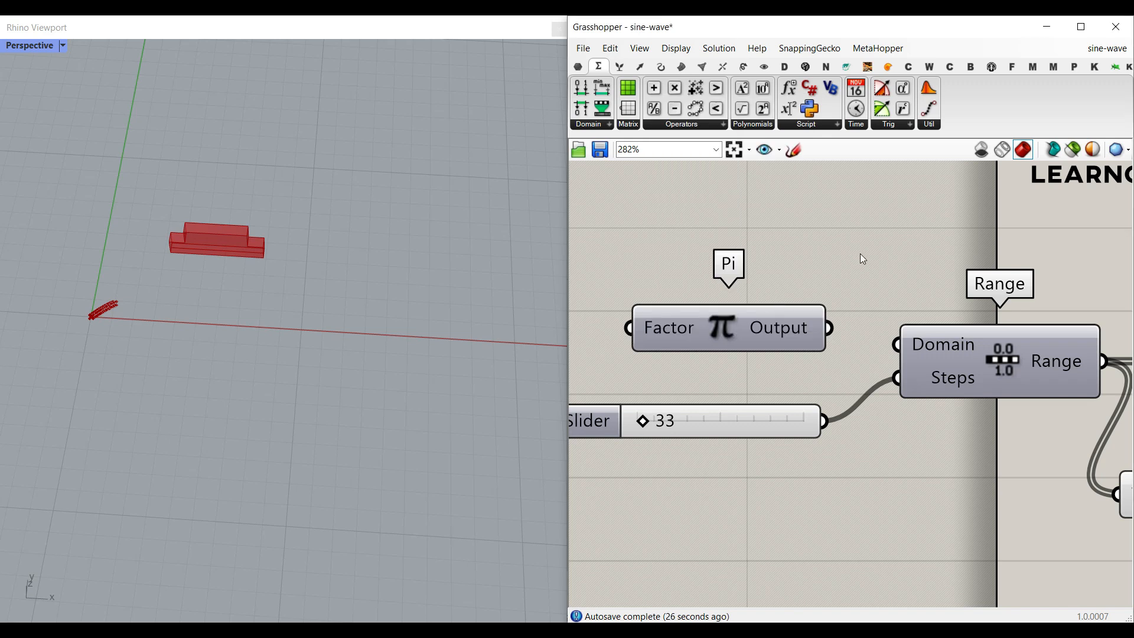
- Connect the Pi output to the Range Domain input and move the Pi component beside the Range
{"action": "left_click", "coordinate": [930, 125]}
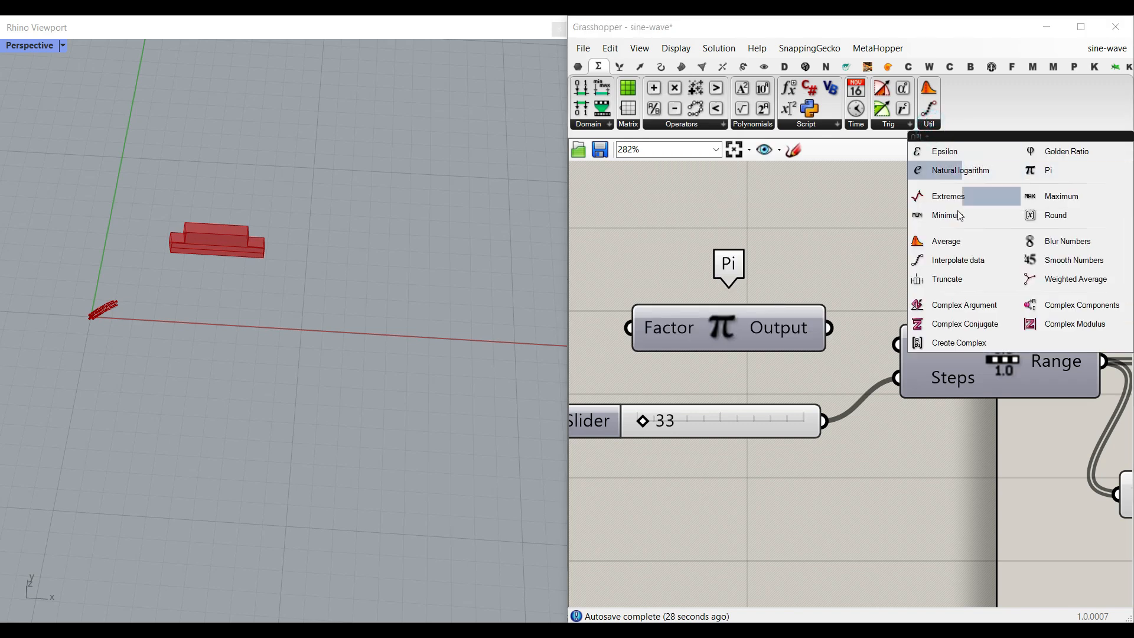
{"action": "left_click_drag", "start_coordinate": [829, 328], "coordinate": [897, 344]}
{"action": "right_click_drag", "start_coordinate": [670, 334], "coordinate": [824, 336]}
{"action": "scroll", "coordinate": [128, 322], "scroll_direction": "up", "scroll_amount": 3}
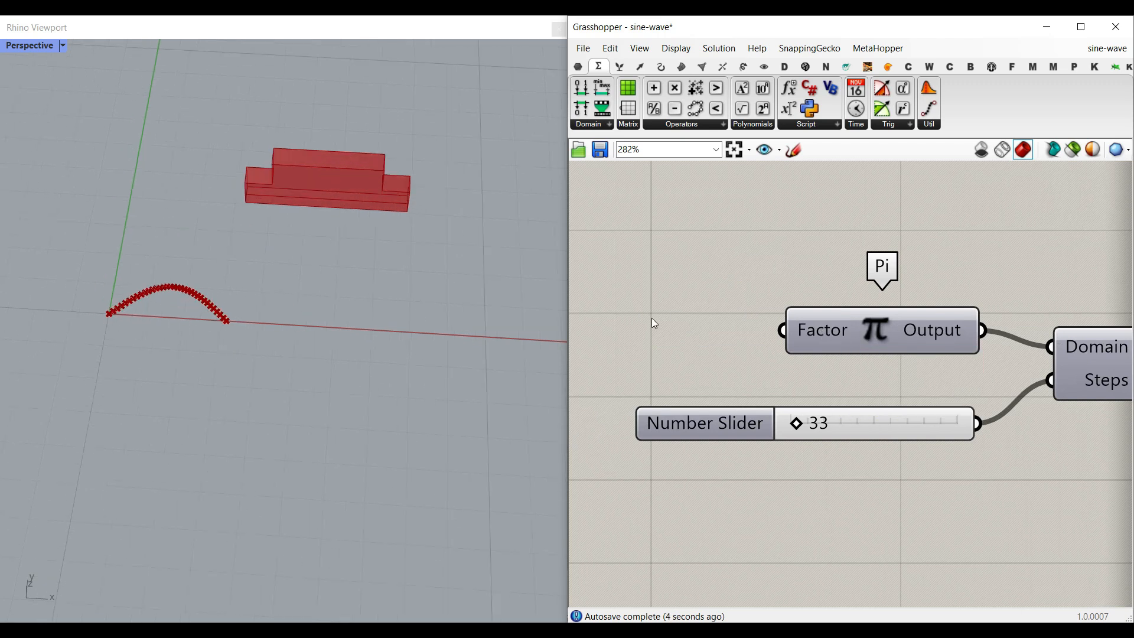
- Add a number slider with value 1 and connect it to the Pi Factor input
{"action": "right_click_drag", "start_coordinate": [654, 324], "coordinate": [746, 338]}
{"action": "double_click", "coordinate": [746, 338]}
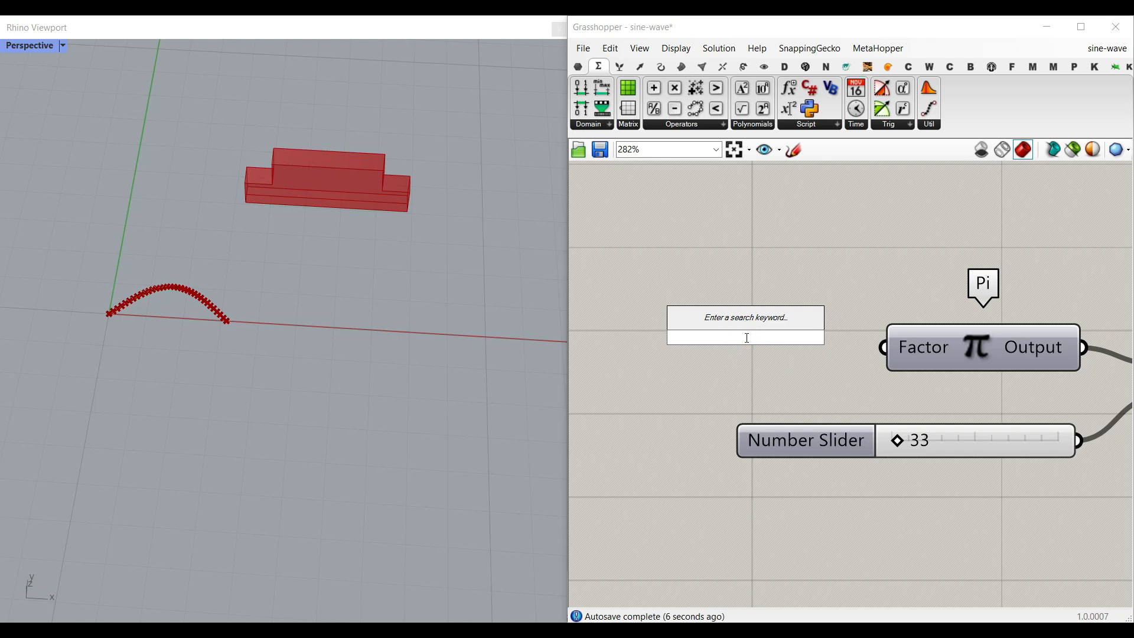
{"action": "type", "text": "1."}
{"action": "key", "text": "Return"}
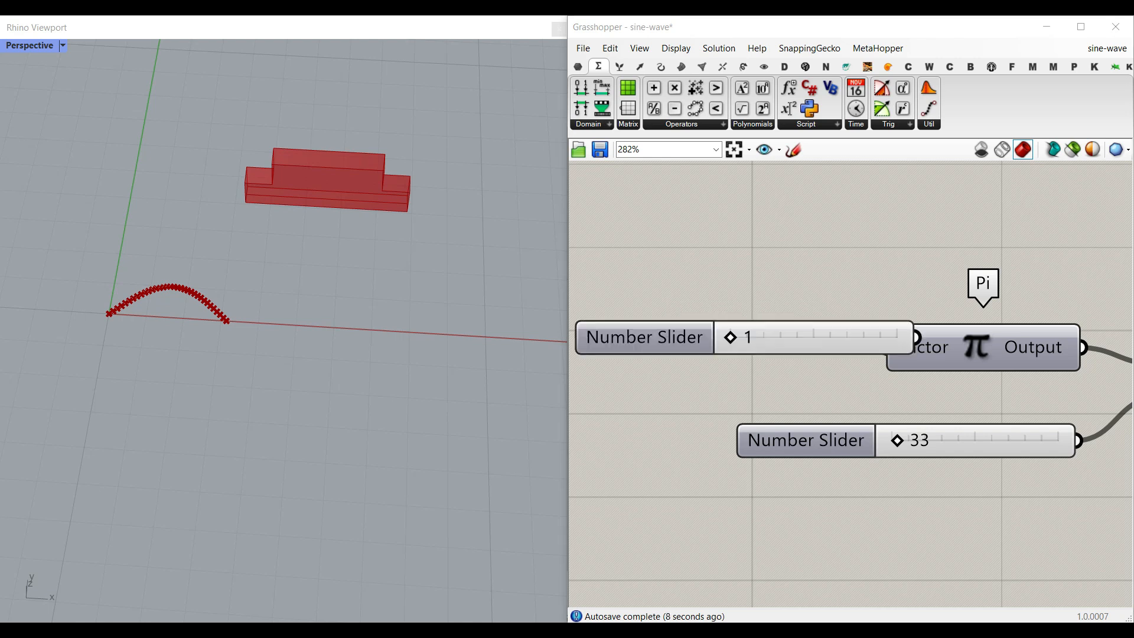
{"action": "scroll", "coordinate": [815, 343], "scroll_direction": "down", "scroll_amount": 2}
{"action": "left_click_drag", "start_coordinate": [819, 340], "coordinate": [751, 350]}
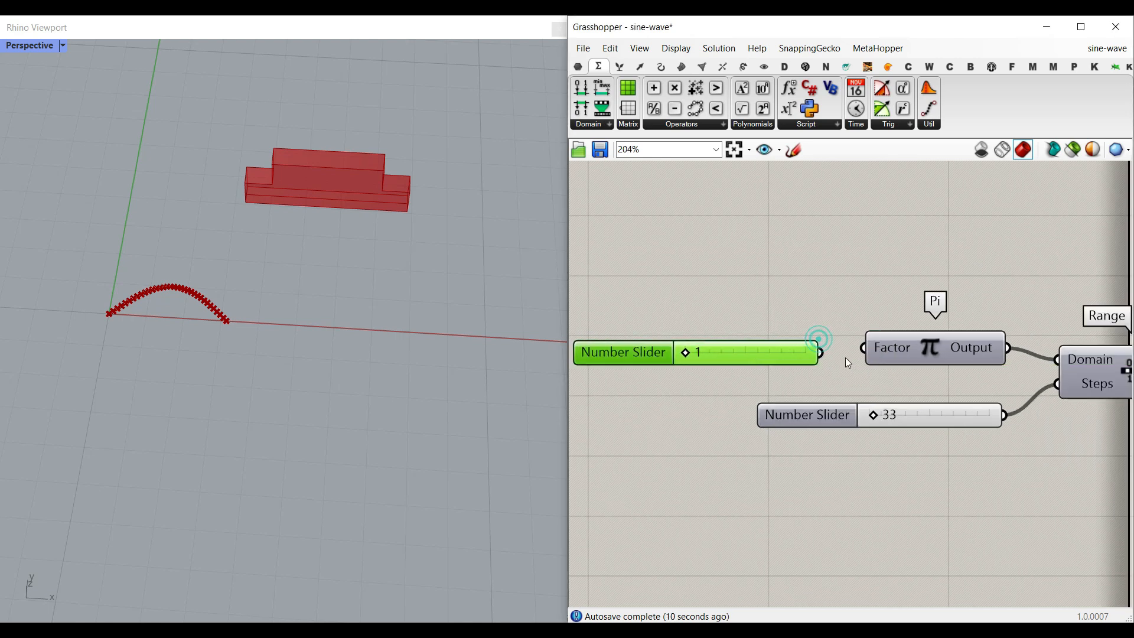
{"action": "left_click_drag", "start_coordinate": [822, 352], "coordinate": [843, 349]}
- Set the Pi factor slider to 6 and the Range steps slider to 298 to refine the sine wave
{"action": "left_click_drag", "start_coordinate": [700, 353], "coordinate": [729, 351]}
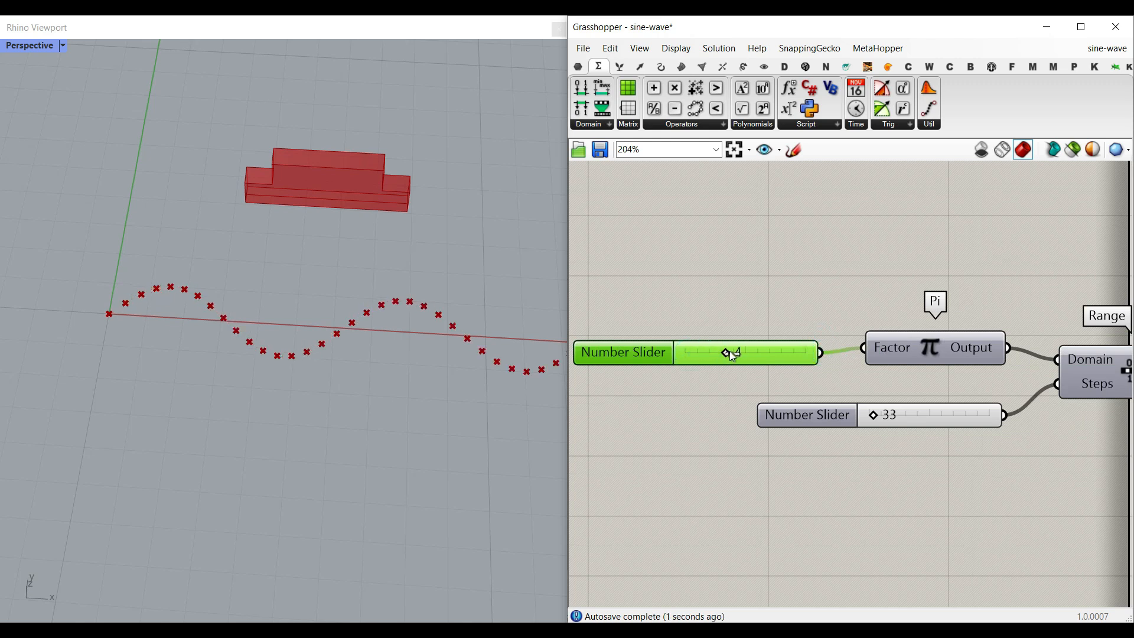
{"action": "left_click_drag", "start_coordinate": [869, 416], "coordinate": [901, 411]}
{"action": "scroll", "coordinate": [152, 384], "scroll_direction": "down", "scroll_amount": 3}
{"action": "mouse_move", "coordinate": [725, 353]}
{"action": "left_mouse_down"}
{"action": "mouse_move", "coordinate": [679, 352]}
{"action": "mouse_move", "coordinate": [752, 352]}
{"action": "mouse_move", "coordinate": [722, 350]}
{"action": "mouse_move", "coordinate": [742, 351]}
{"action": "left_mouse_up"}
{"action": "scroll", "coordinate": [750, 352], "scroll_direction": "down", "scroll_amount": 5}
{"action": "scroll", "coordinate": [796, 387], "scroll_direction": "up", "scroll_amount": 3}
{"action": "scroll", "coordinate": [938, 390], "scroll_direction": "down", "scroll_amount": 2}
{"action": "left_click_drag", "start_coordinate": [937, 386], "coordinate": [643, 310]}
{"action": "left_click_drag", "start_coordinate": [788, 320], "coordinate": [674, 331]}
{"action": "left_click", "coordinate": [833, 296]}
{"action": "scroll", "coordinate": [857, 336], "scroll_direction": "up", "scroll_amount": 3}
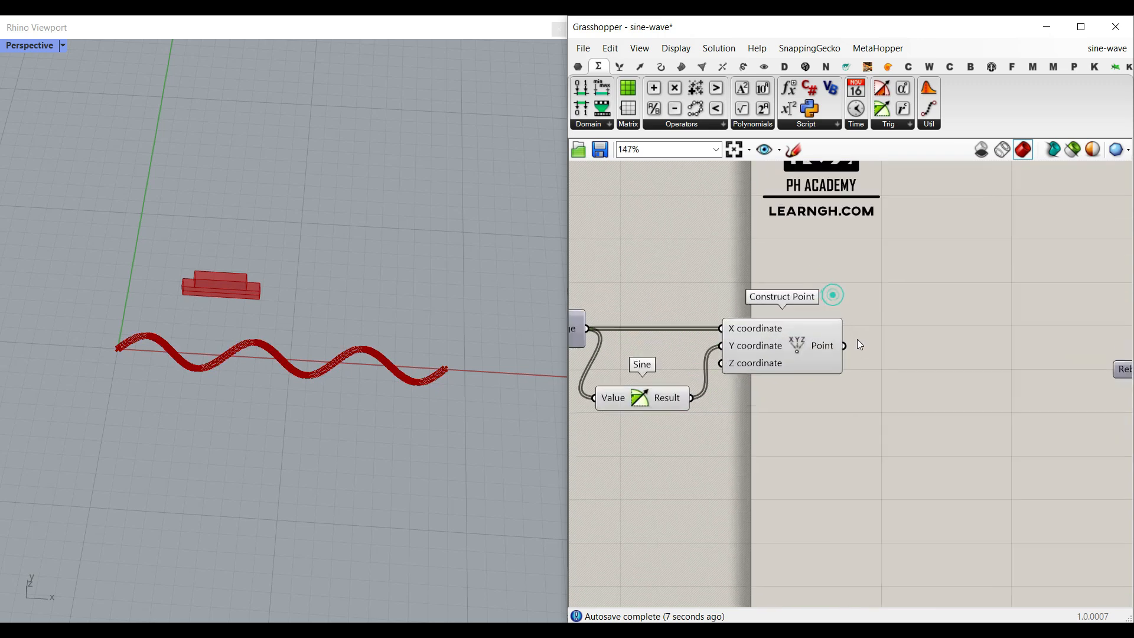
- Add an Interpolate curve fed by the Construct Point output and turn off the points' preview
{"action": "left_click", "coordinate": [661, 66]}
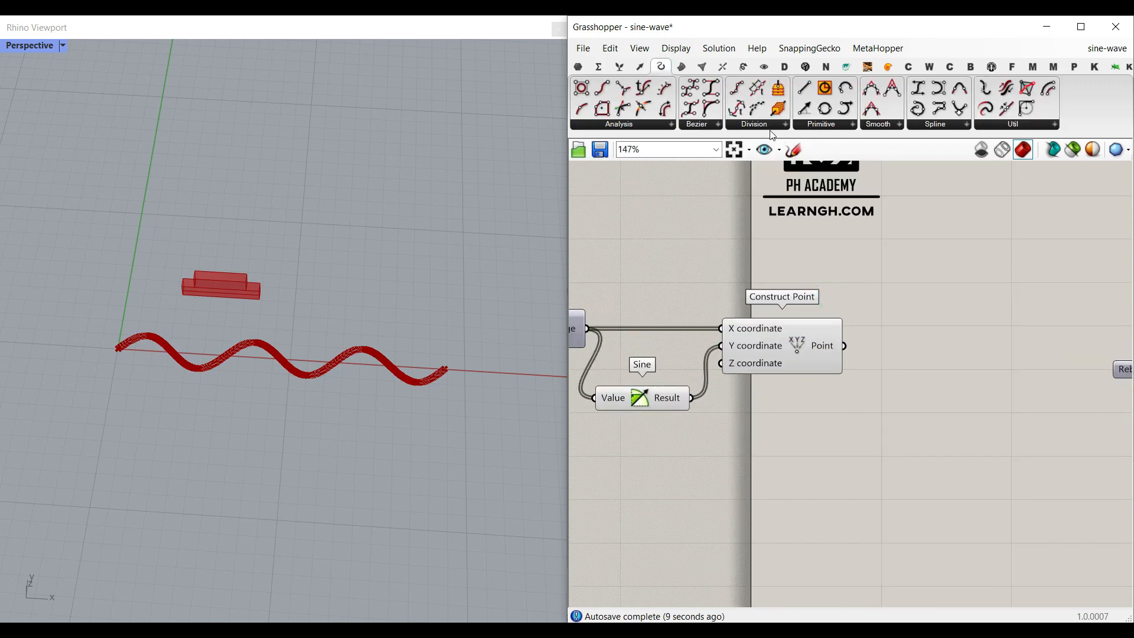
{"action": "left_click_drag", "start_coordinate": [920, 110], "coordinate": [945, 373]}
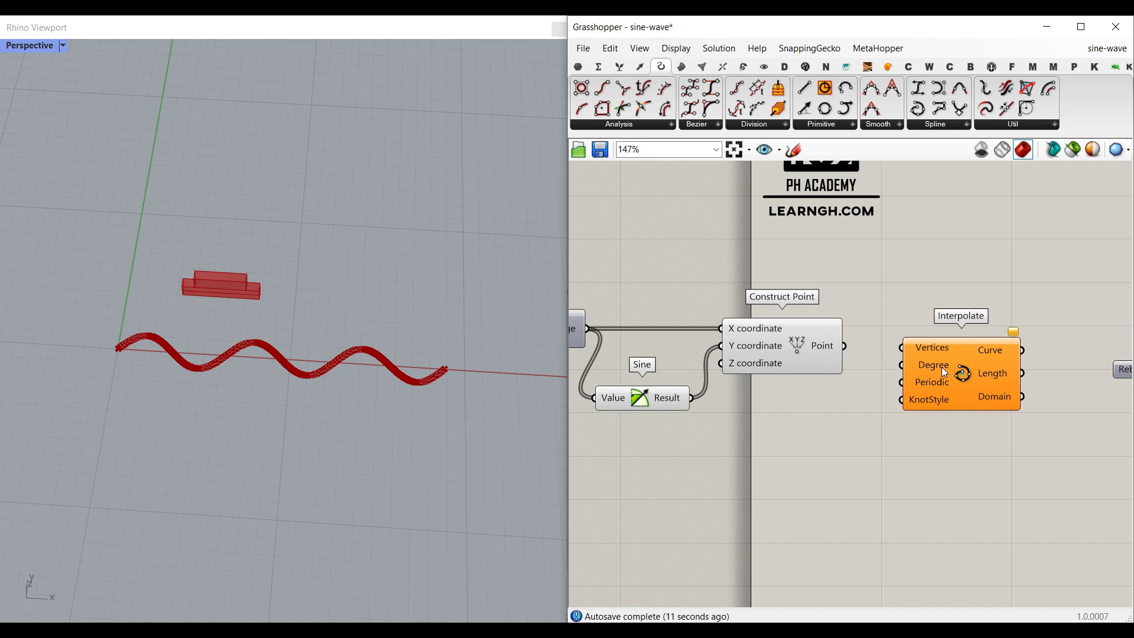
{"action": "scroll", "coordinate": [945, 373], "scroll_direction": "up", "scroll_amount": 3}
{"action": "left_click_drag", "start_coordinate": [797, 344], "coordinate": [893, 346]}
{"action": "right_click", "coordinate": [718, 336]}
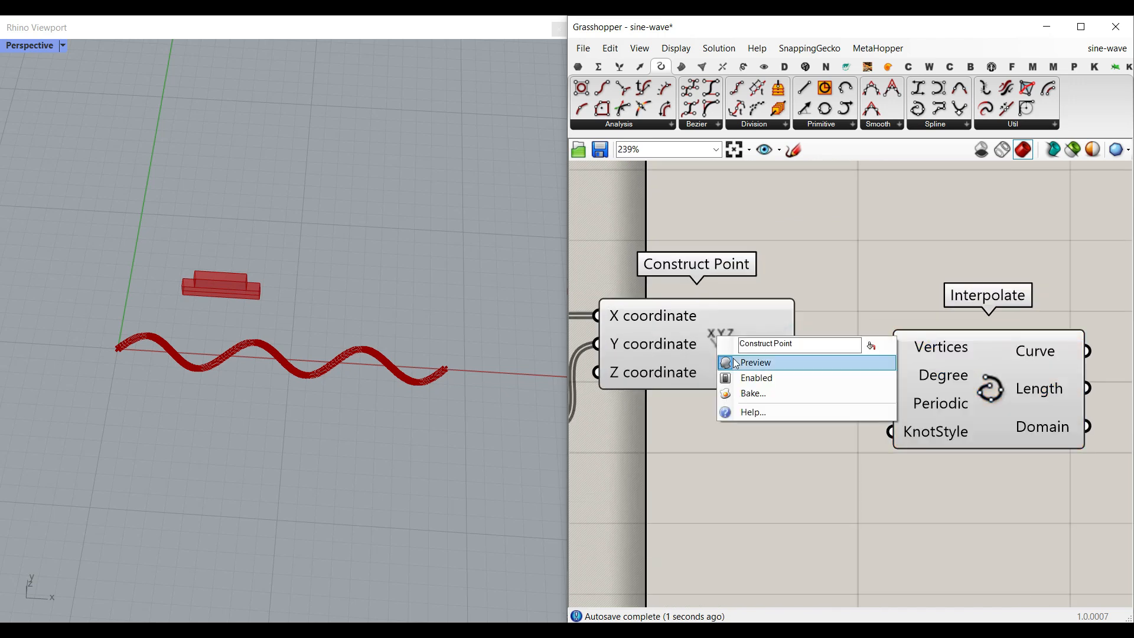
{"action": "left_click", "coordinate": [735, 363]}
- Wire the interpolated sine curve into the Array Morph Target Curve input, replacing the old target curve parameter
{"action": "scroll", "coordinate": [145, 372], "scroll_direction": "up", "scroll_amount": 4}
{"action": "scroll", "coordinate": [264, 388], "scroll_direction": "down", "scroll_amount": 4}
{"action": "right_click_drag", "start_coordinate": [950, 375], "coordinate": [691, 349]}
{"action": "scroll", "coordinate": [691, 348], "scroll_direction": "down", "scroll_amount": 2}
{"action": "left_click_drag", "start_coordinate": [696, 349], "coordinate": [950, 346]}
{"action": "scroll", "coordinate": [931, 344], "scroll_direction": "up", "scroll_amount": 2}
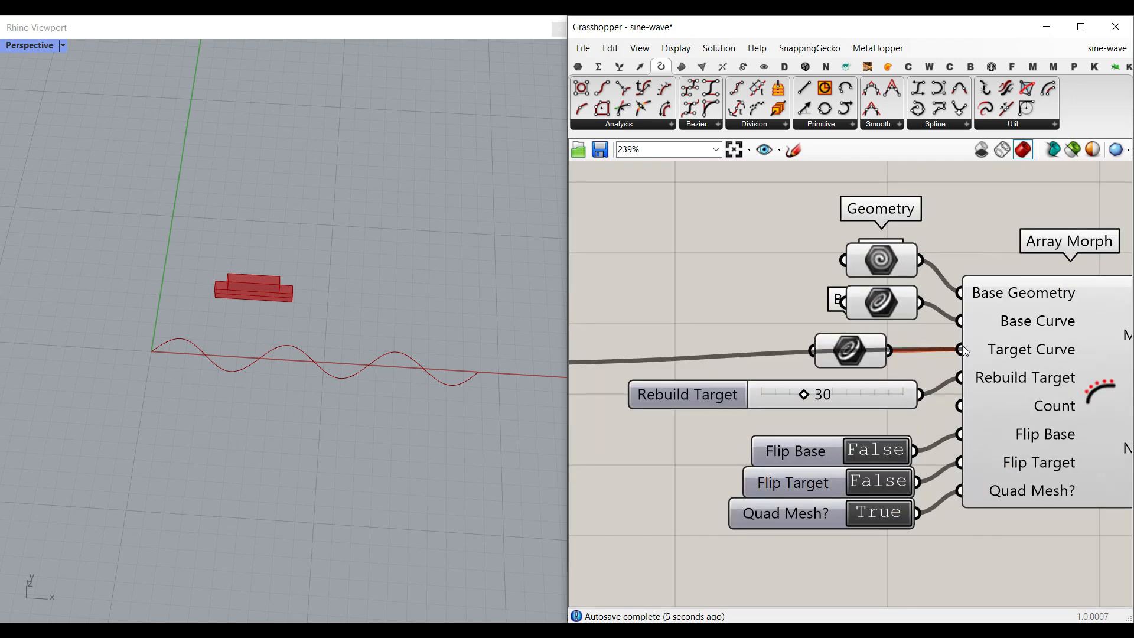
{"action": "left_click", "coordinate": [852, 353]}
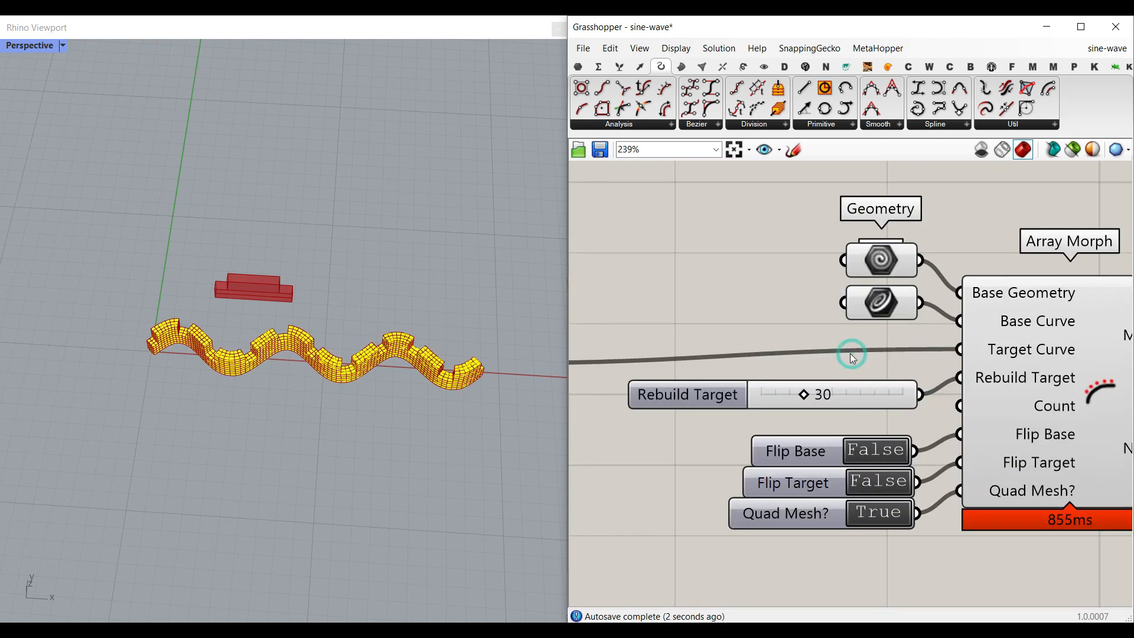
- Set the Quad Mesh toggle to False
{"action": "double_click", "coordinate": [872, 514]}
{"action": "right_click_drag", "start_coordinate": [265, 426], "coordinate": [259, 405]}
{"action": "right_click_drag", "start_coordinate": [652, 293], "coordinate": [1025, 299]}
{"action": "scroll", "coordinate": [1025, 299], "scroll_direction": "down", "scroll_amount": 3}
{"action": "right_click_drag", "start_coordinate": [674, 355], "coordinate": [988, 356]}
{"action": "scroll", "coordinate": [828, 333], "scroll_direction": "up", "scroll_amount": 5}
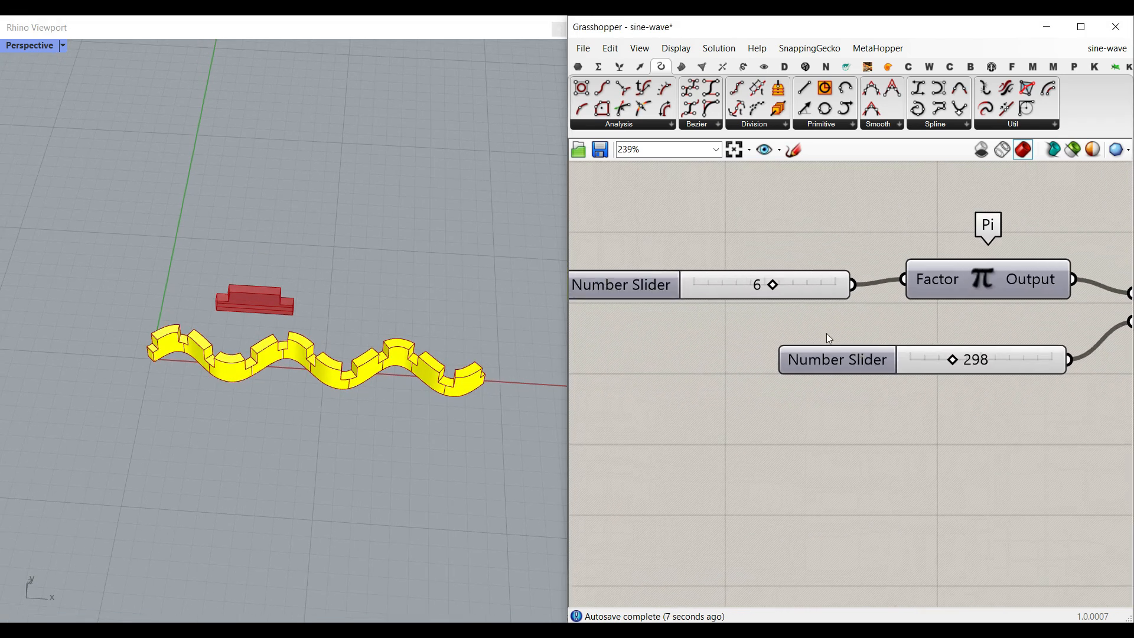
- Set the Pi factor slider to 1
{"action": "left_click_drag", "start_coordinate": [741, 274], "coordinate": [693, 273]}
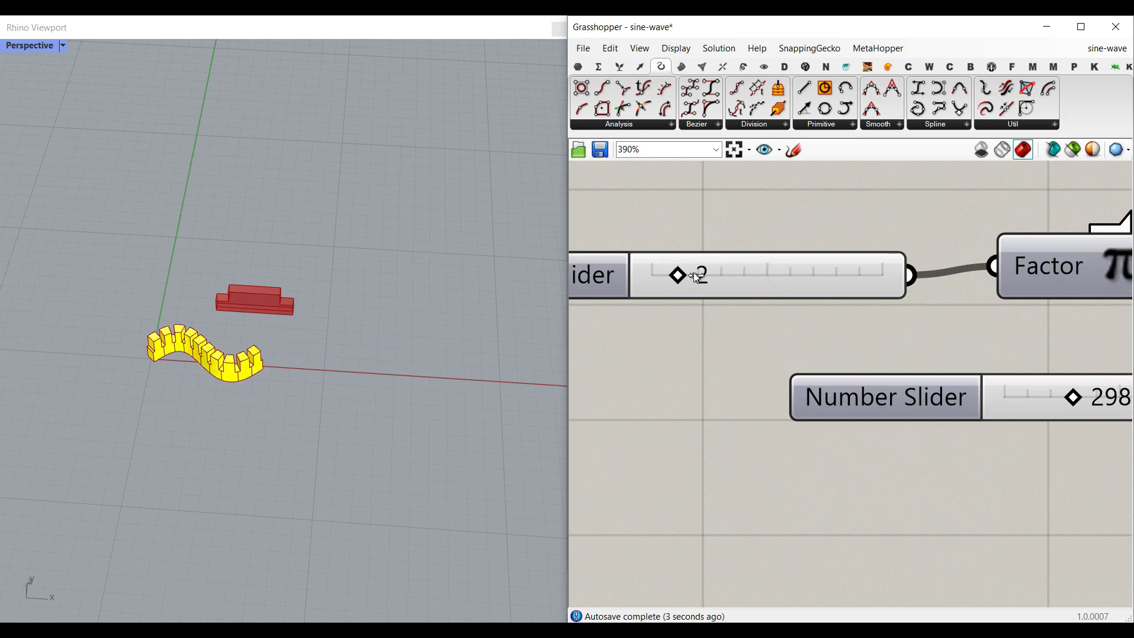
{"action": "left_click_drag", "start_coordinate": [694, 275], "coordinate": [638, 277]}
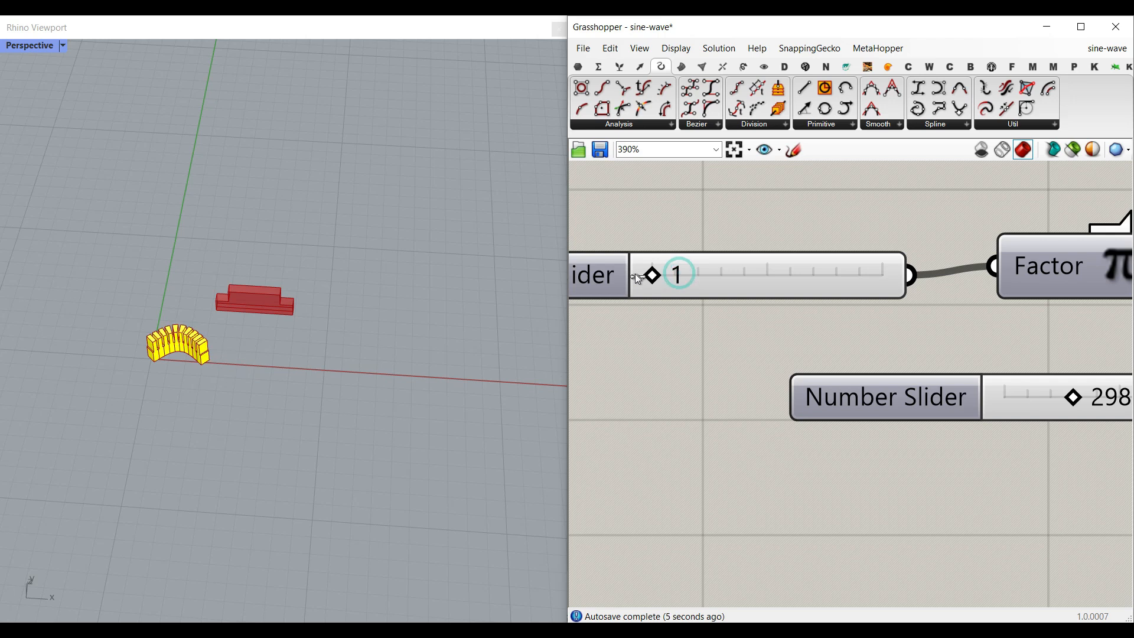
{"action": "scroll", "coordinate": [177, 342], "scroll_direction": "up", "scroll_amount": 5}
{"action": "right_click_drag", "start_coordinate": [986, 324], "coordinate": [598, 322]}
{"action": "scroll", "coordinate": [809, 325], "scroll_direction": "down", "scroll_amount": 5}
{"action": "right_click_drag", "start_coordinate": [1093, 357], "coordinate": [661, 328]}
{"action": "scroll", "coordinate": [963, 328], "scroll_direction": "up", "scroll_amount": 3}
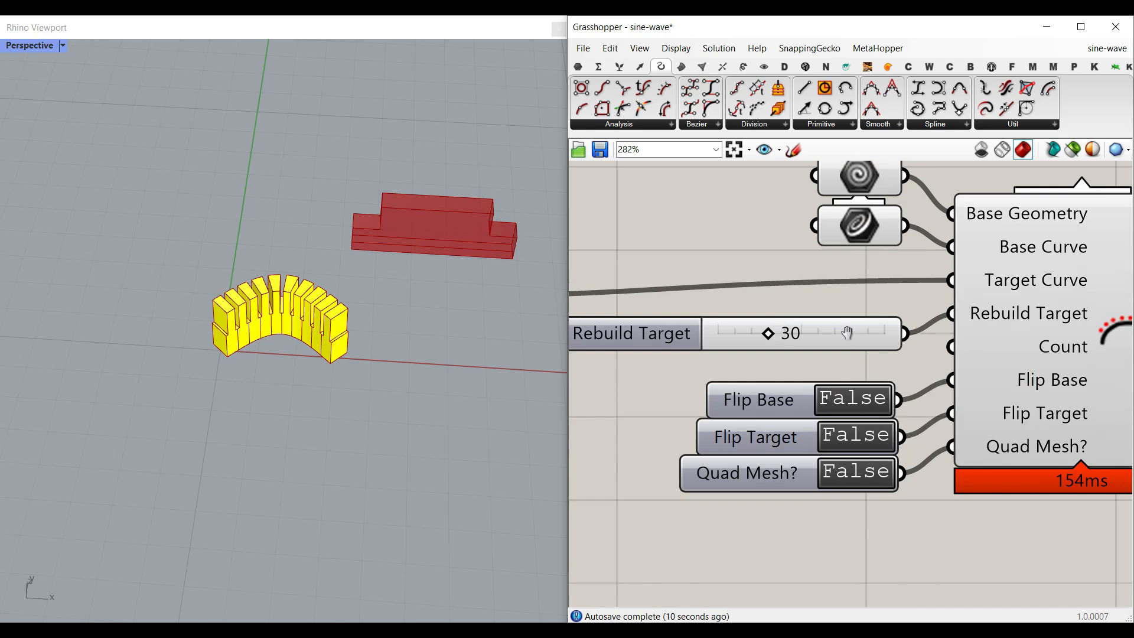
- Connect the Pi factor slider to the Array Morph Count input so the copies match the wave periods
{"action": "right_click_drag", "start_coordinate": [847, 333], "coordinate": [889, 283]}
{"action": "left_click_drag", "start_coordinate": [888, 284], "coordinate": [887, 274]}
{"action": "right_click_drag", "start_coordinate": [725, 310], "coordinate": [954, 299]}
{"action": "scroll", "coordinate": [953, 299], "scroll_direction": "down", "scroll_amount": 3}
{"action": "right_click_drag", "start_coordinate": [667, 344], "coordinate": [927, 338]}
{"action": "scroll", "coordinate": [844, 309], "scroll_direction": "down", "scroll_amount": 3}
{"action": "scroll", "coordinate": [824, 298], "scroll_direction": "up", "scroll_amount": 5}
{"action": "left_click_drag", "start_coordinate": [832, 286], "coordinate": [1056, 332]}
{"action": "scroll", "coordinate": [706, 340], "scroll_direction": "down", "scroll_amount": 5}
{"action": "scroll", "coordinate": [1067, 355], "scroll_direction": "up", "scroll_amount": 3}
{"action": "scroll", "coordinate": [1072, 361], "scroll_direction": "up", "scroll_amount": 3}
{"action": "right_click_drag", "start_coordinate": [713, 400], "coordinate": [899, 400]}
{"action": "scroll", "coordinate": [899, 399], "scroll_direction": "down", "scroll_amount": 4}
{"action": "right_click_drag", "start_coordinate": [655, 381], "coordinate": [900, 384]}
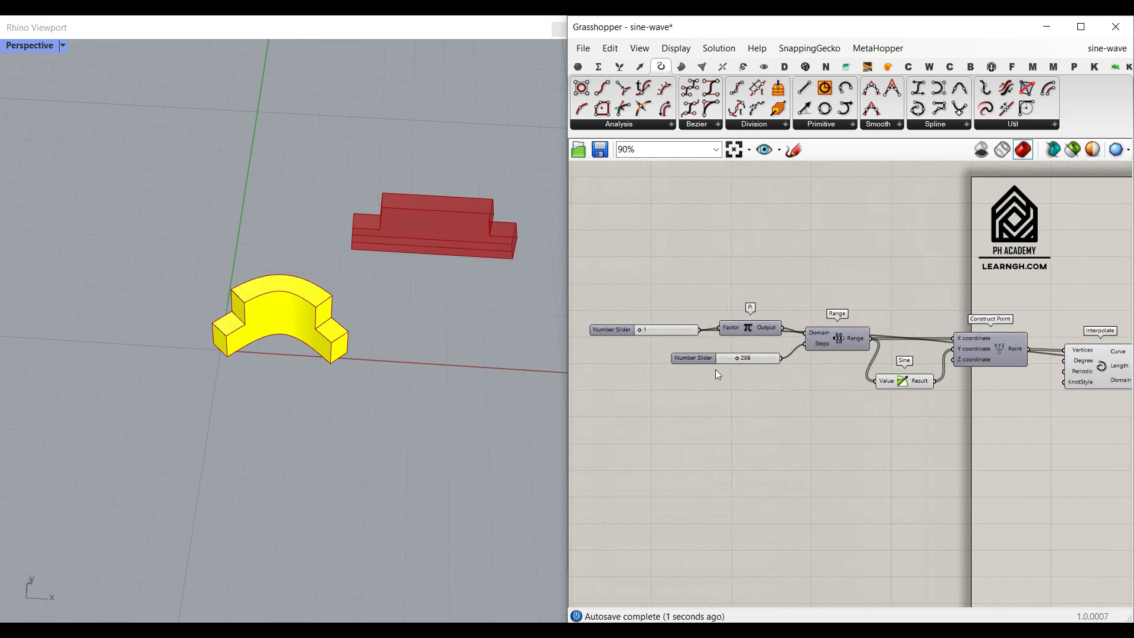
{"action": "scroll", "coordinate": [638, 331], "scroll_direction": "up", "scroll_amount": 5}
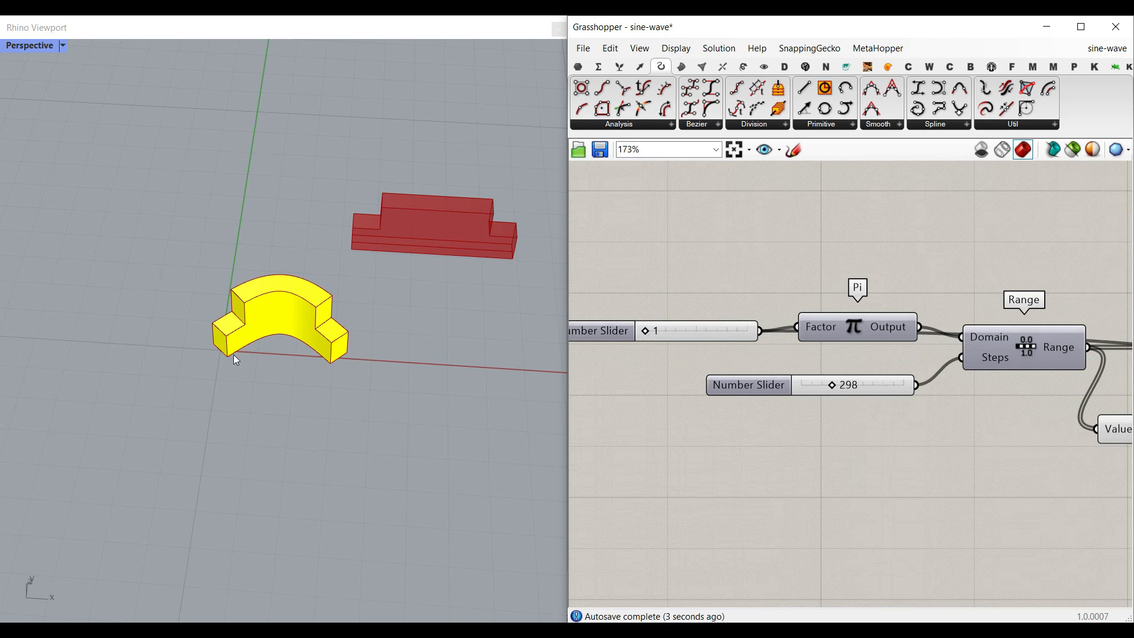
- Set the Pi factor slider to 4 to extend the morphed wave
{"action": "left_click_drag", "start_coordinate": [646, 332], "coordinate": [657, 331]}
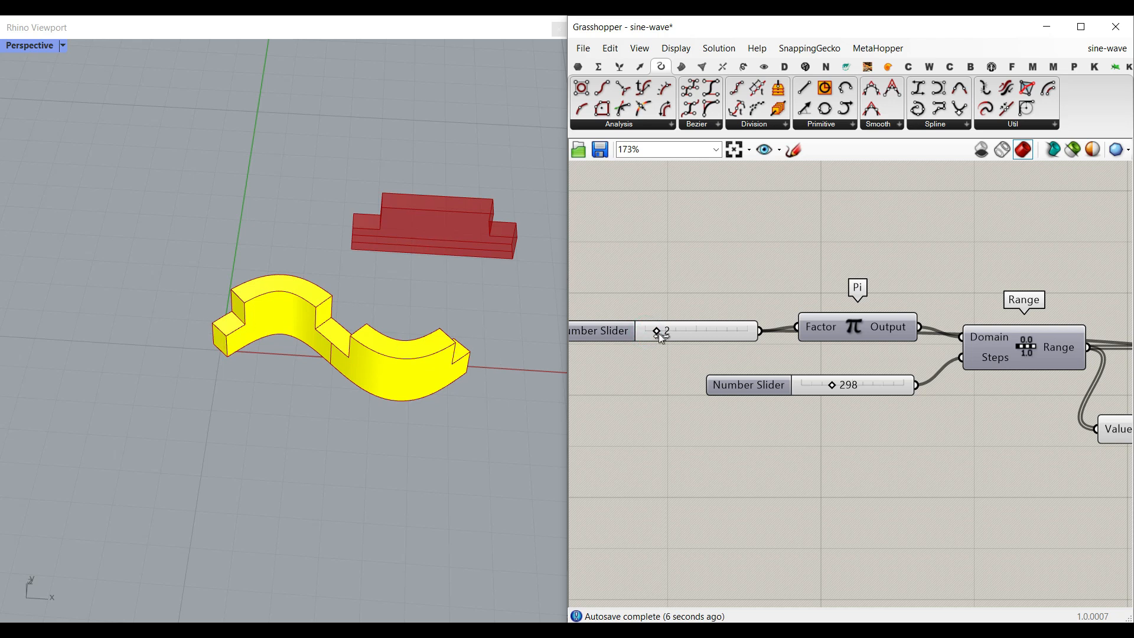
{"action": "left_click_drag", "start_coordinate": [659, 333], "coordinate": [674, 333]}
{"action": "scroll", "coordinate": [178, 374], "scroll_direction": "down", "scroll_amount": 7}
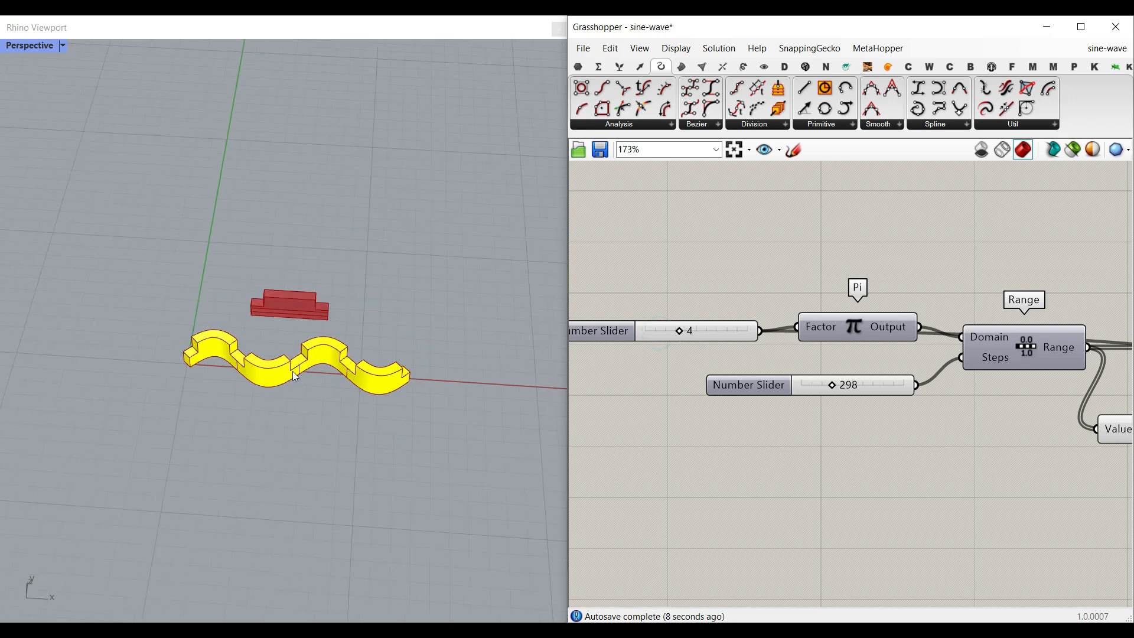
{"action": "right_click_drag", "start_coordinate": [293, 371], "coordinate": [298, 371]}
{"action": "scroll", "coordinate": [298, 370], "scroll_direction": "up", "scroll_amount": 5}
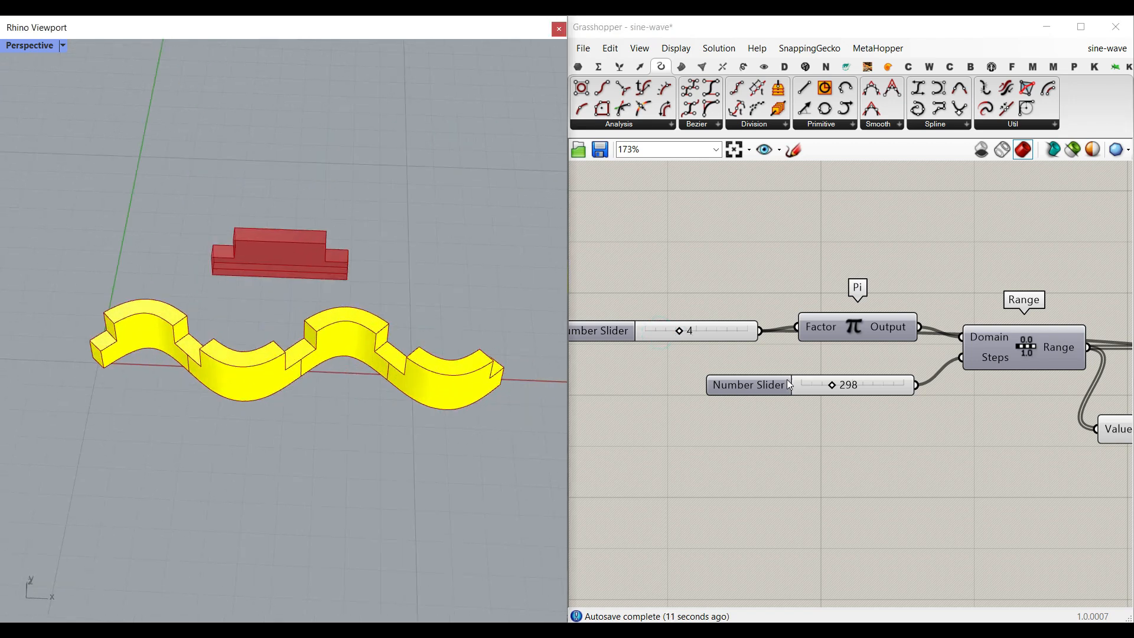
{"action": "scroll", "coordinate": [765, 398], "scroll_direction": "down", "scroll_amount": 5}
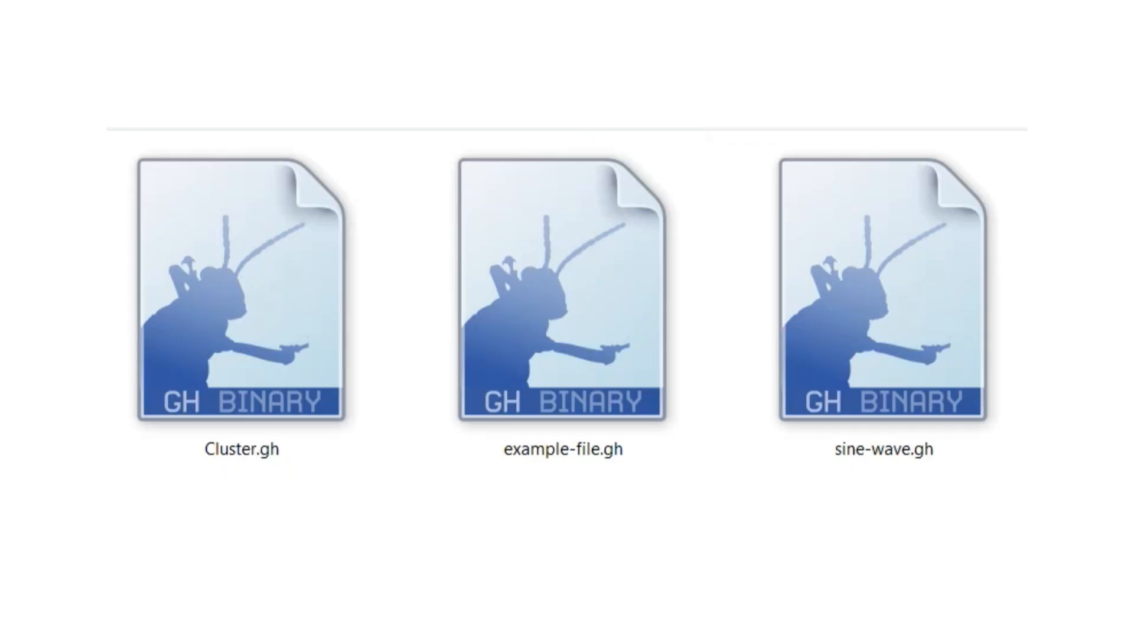
- Browse the Cluster.gh, example-file.gh and sine-wave.gh files
{"action": "left_click", "coordinate": [253, 322]}
{"action": "left_click", "coordinate": [593, 381]}
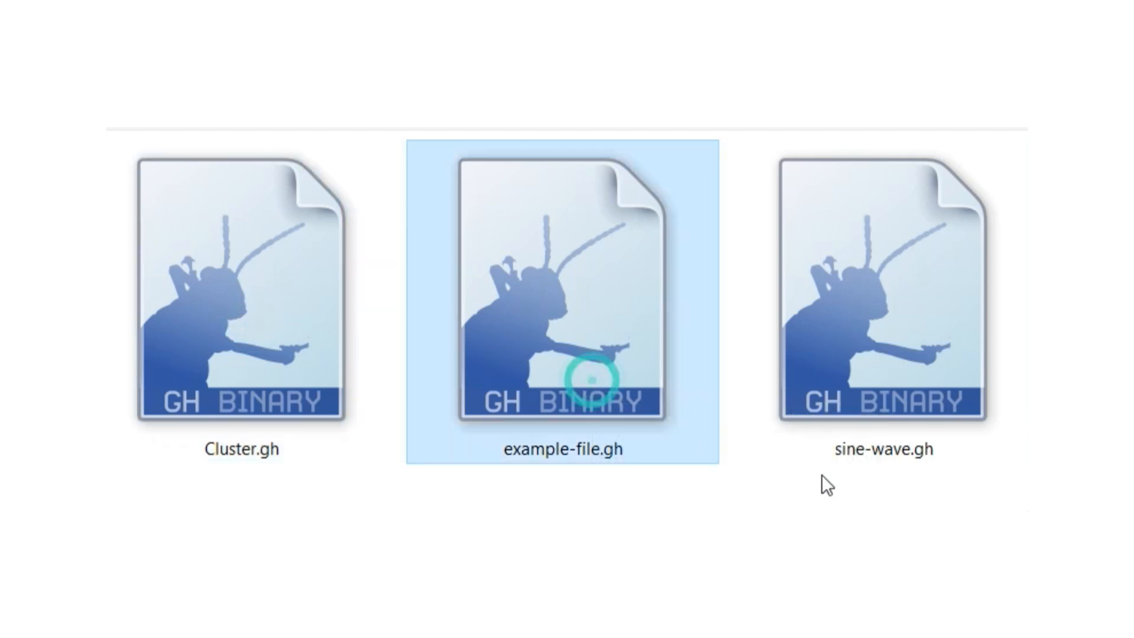
{"action": "left_click", "coordinate": [895, 390]}
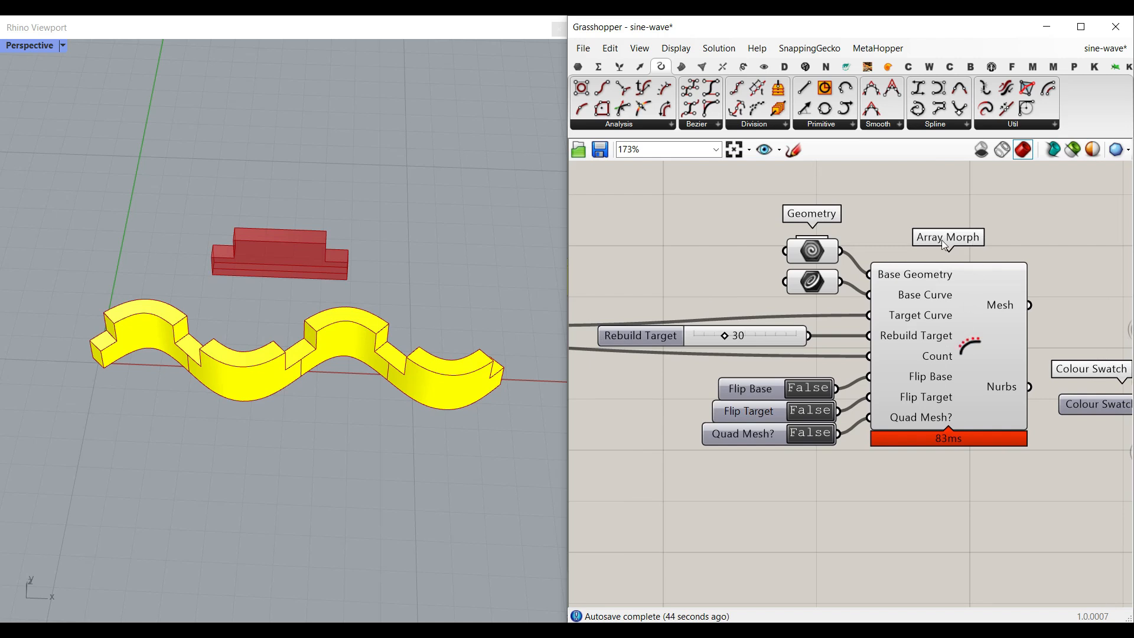
- Open the Array Morph cluster to inspect its contents and return to the parent definition
{"action": "double_click", "coordinate": [961, 344]}
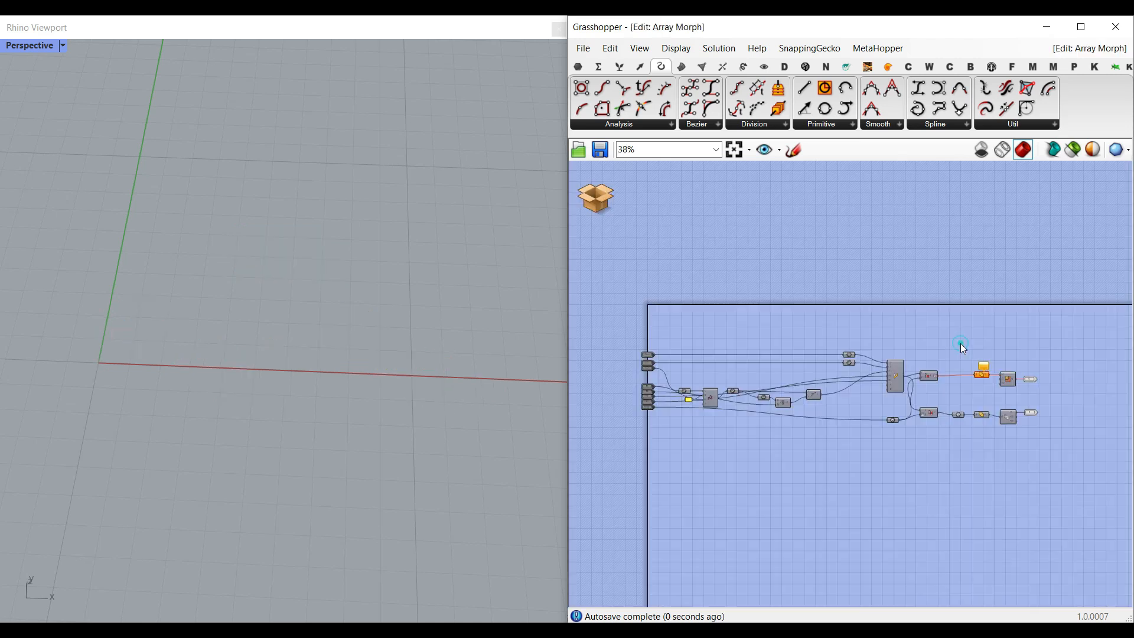
{"action": "left_click", "coordinate": [597, 199]}
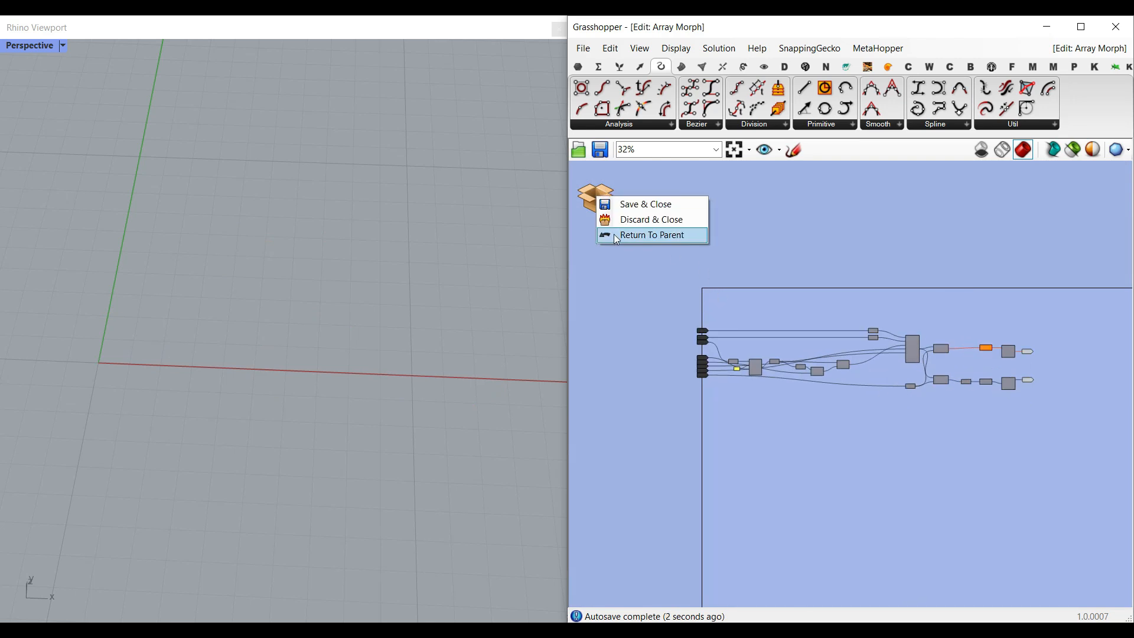
{"action": "left_click", "coordinate": [618, 236]}
{"action": "left_click", "coordinate": [690, 244]}
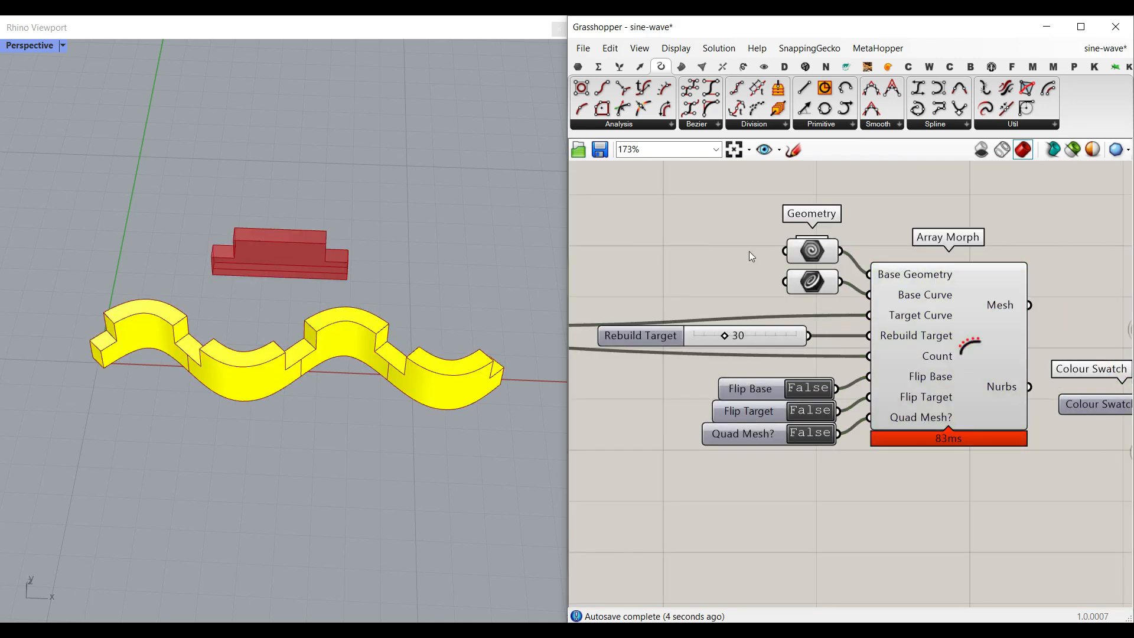